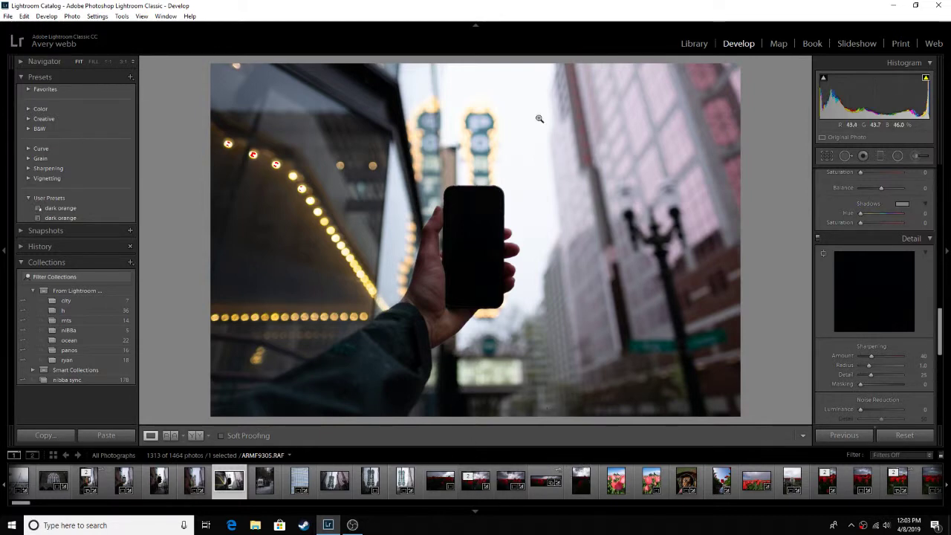
- Compare the Portland sign and edited phone shots, then select the unedited ARMF9305.RAF
left_click(184, 482)
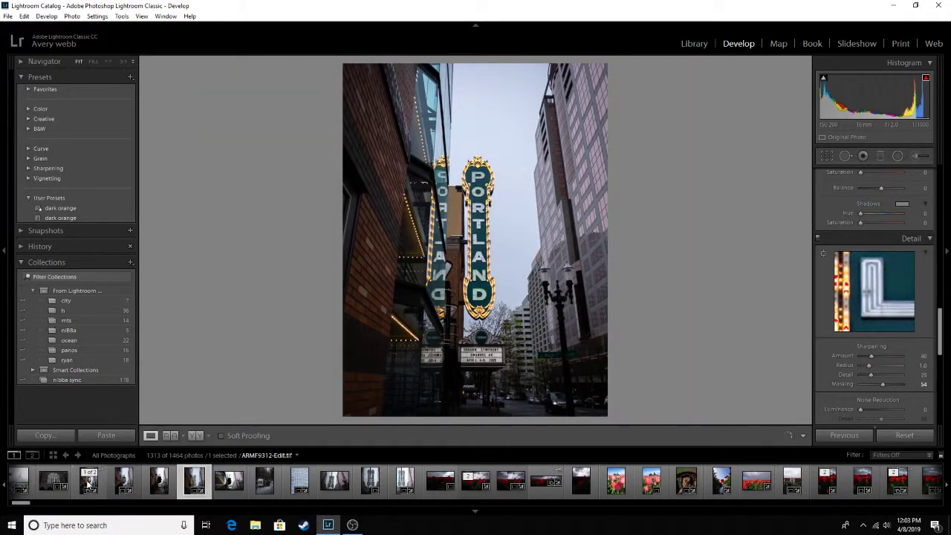
left_click(89, 483)
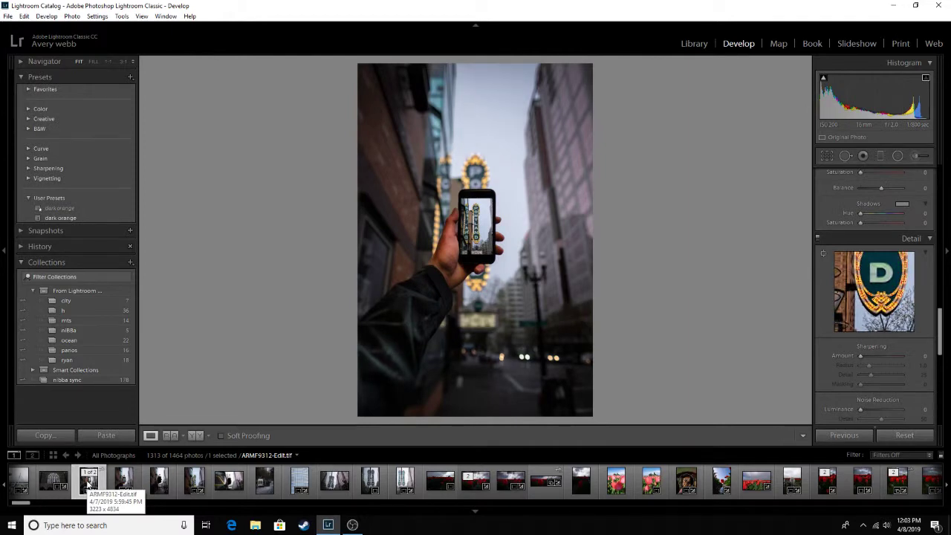
left_click(233, 485)
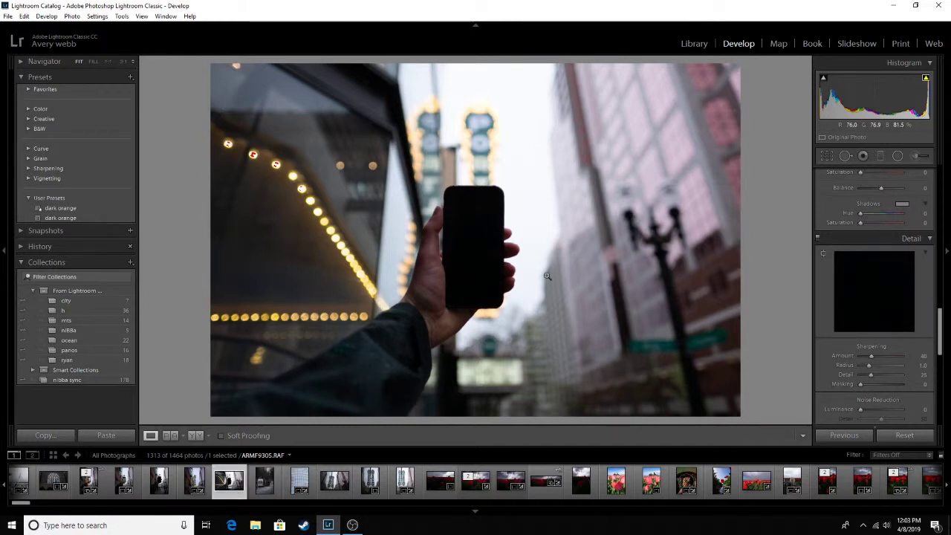
scroll(861, 281, "up", 10)
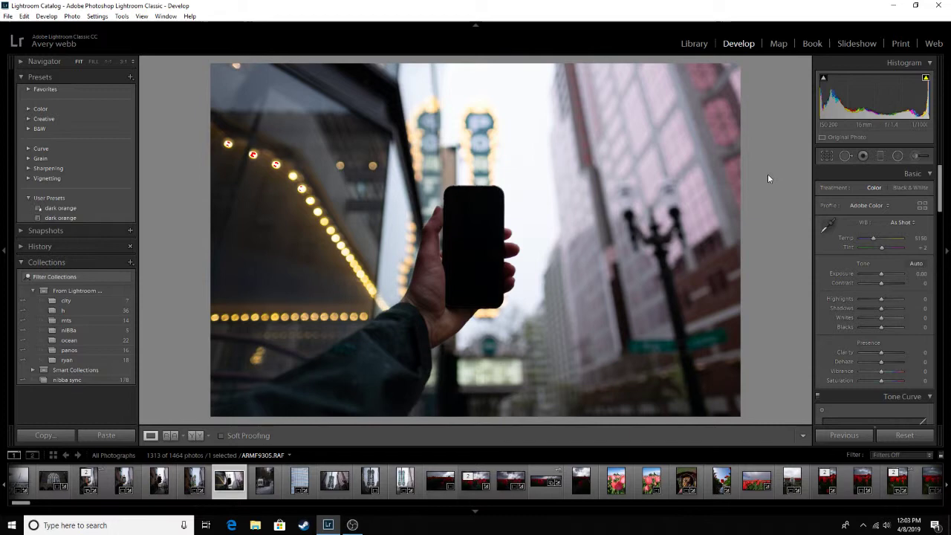
- Pull the crop in slightly and rotate the photo to a 1.59° angle to level the street
left_click(826, 156)
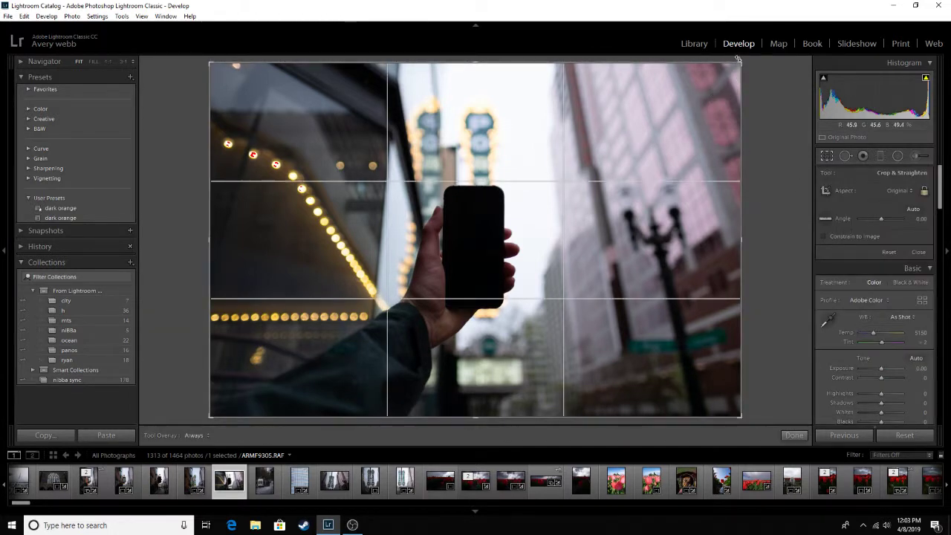
left_click_drag(740, 62, 733, 65)
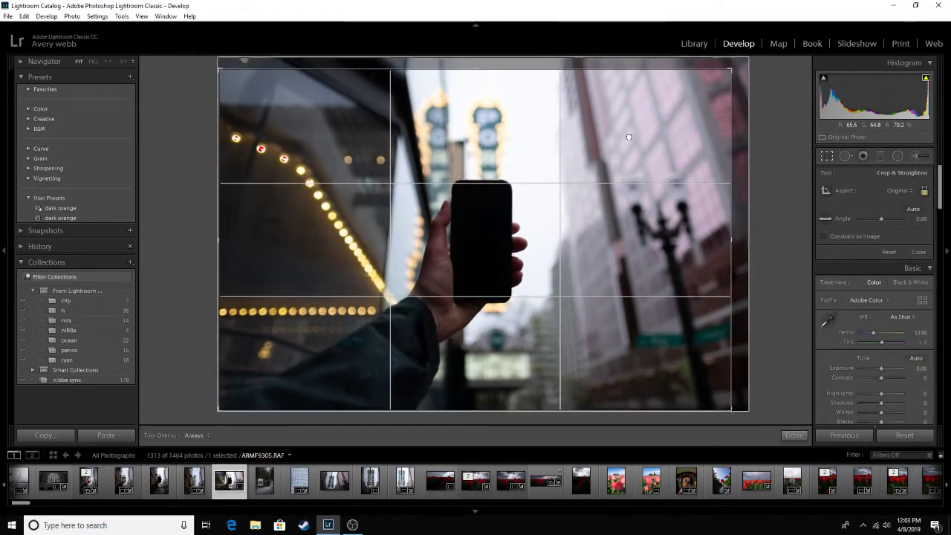
left_click_drag(626, 141, 620, 139)
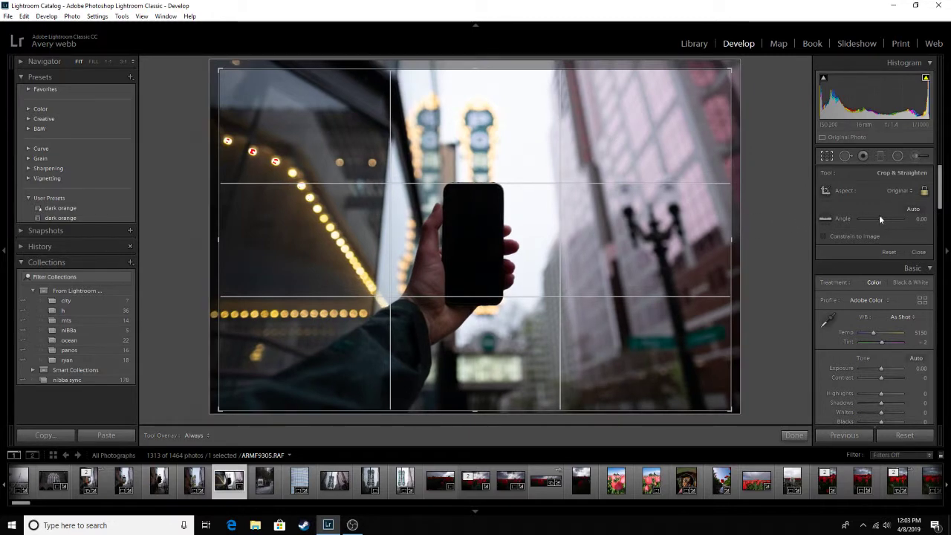
left_click_drag(881, 217, 880, 219)
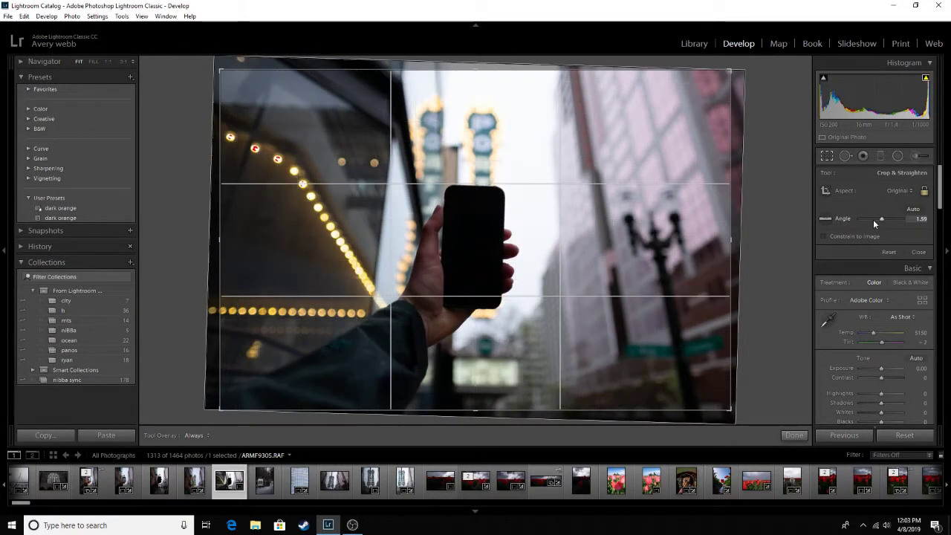
key("Return")
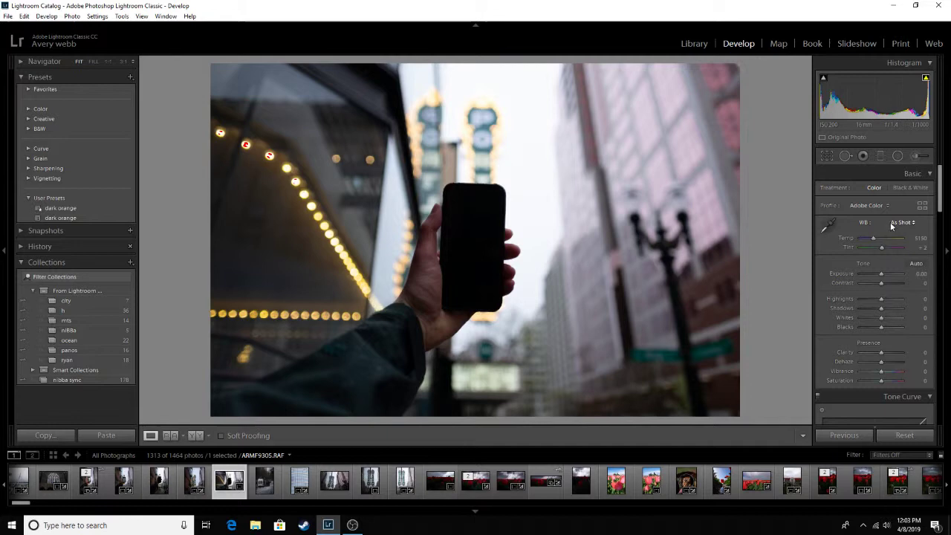
left_click(826, 156)
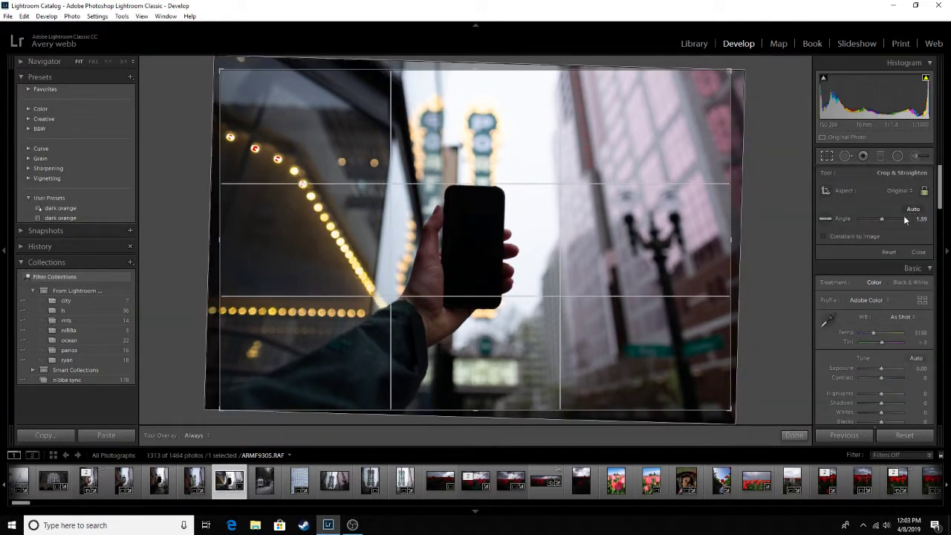
key("Return")
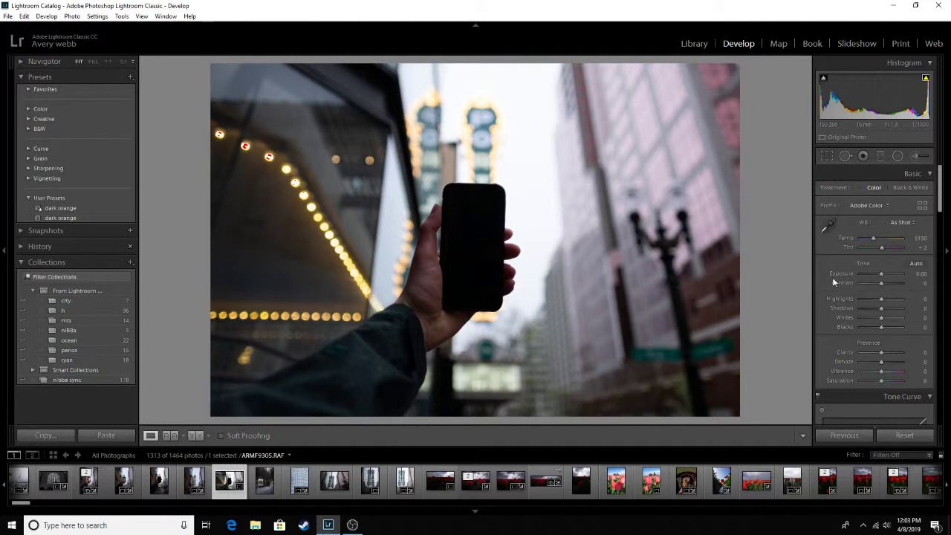
- Apply the Adobe Portrait profile, set Highlights to -81 and Clarity to +19
left_click(868, 206)
left_click(860, 240)
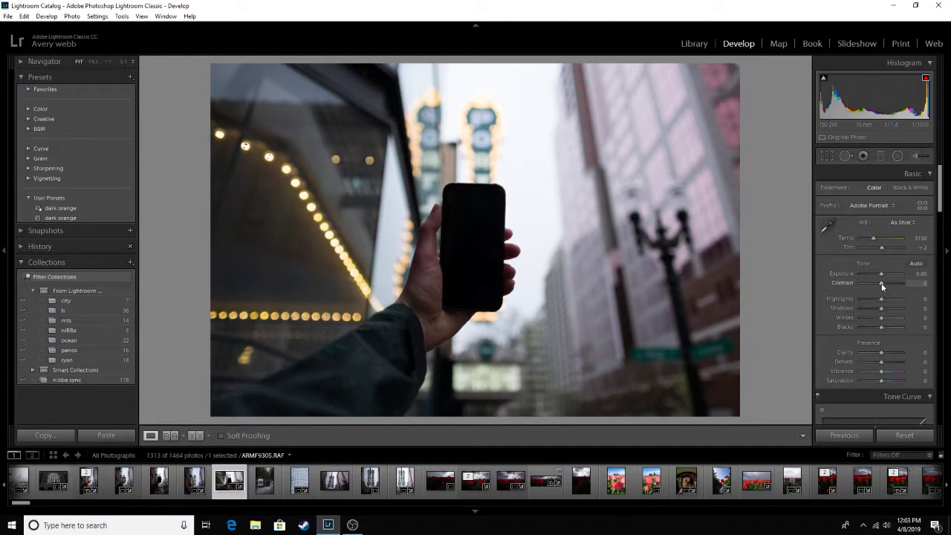
left_click_drag(881, 299, 863, 300)
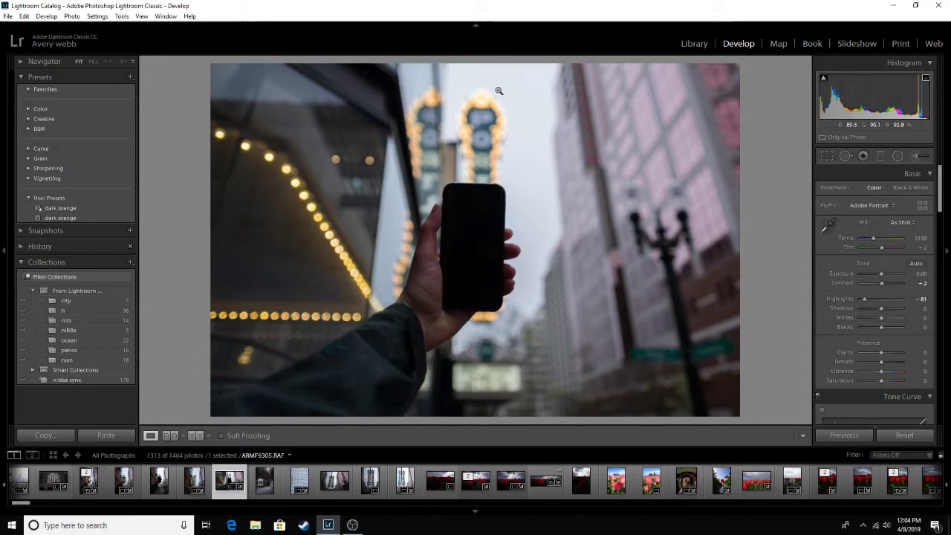
left_click_drag(881, 352, 883, 375)
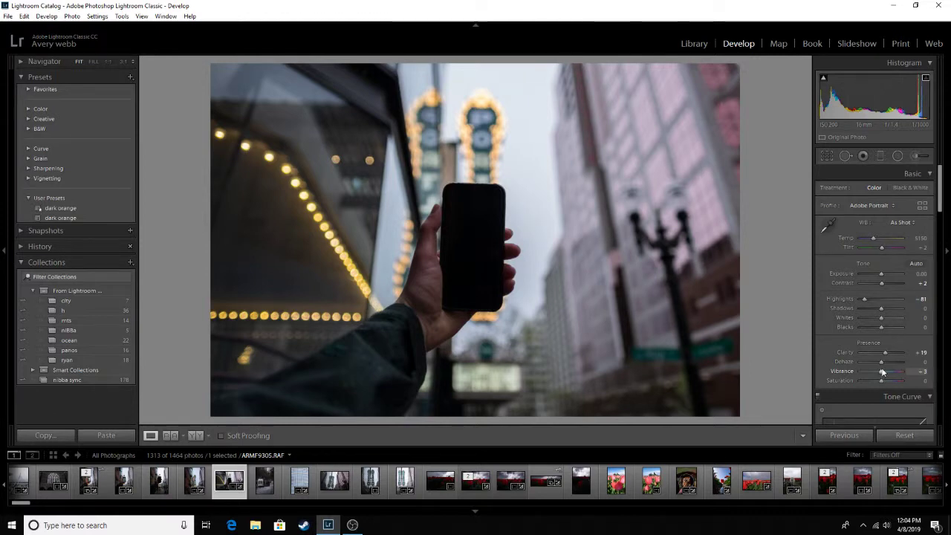
- Raise HSL saturation for Orange to +24 and Red to +9
scroll(843, 328, "down", 10)
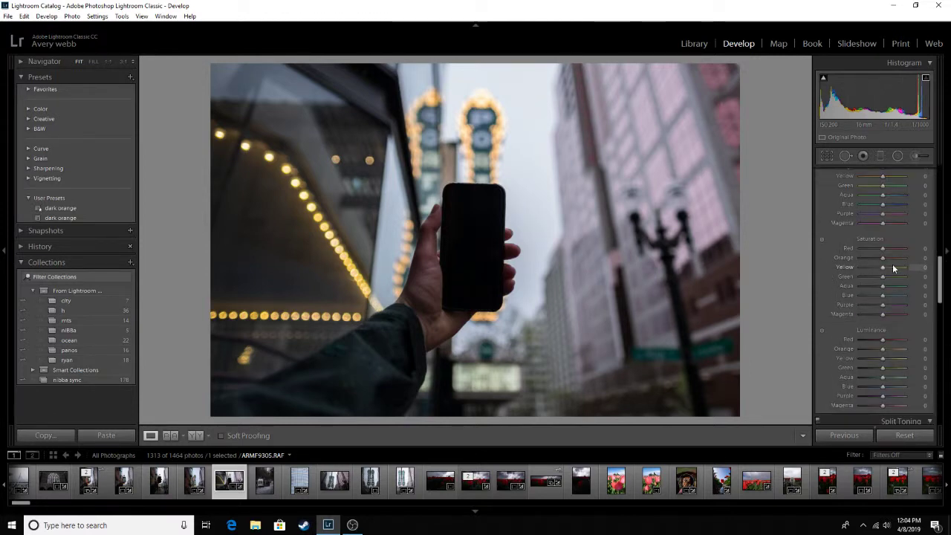
left_click_drag(882, 257, 883, 295)
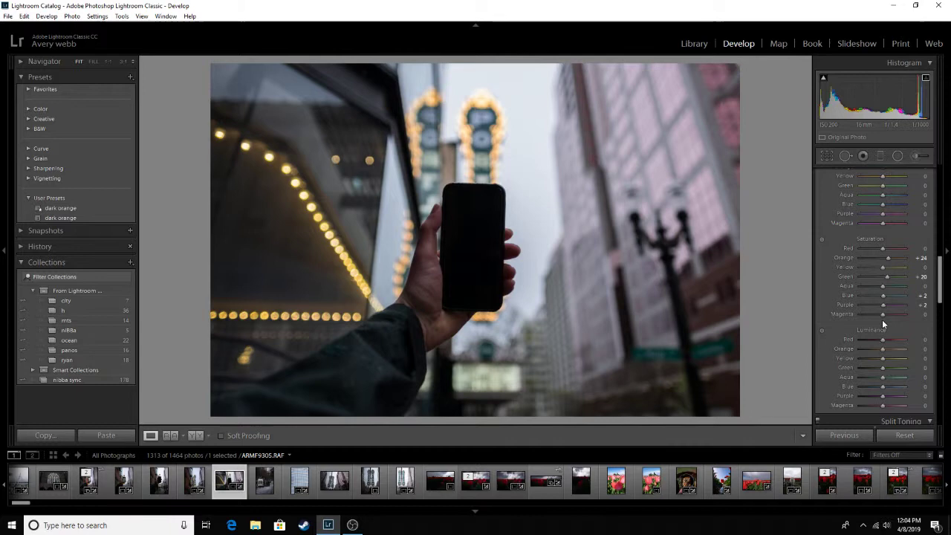
left_click_drag(882, 248, 884, 248)
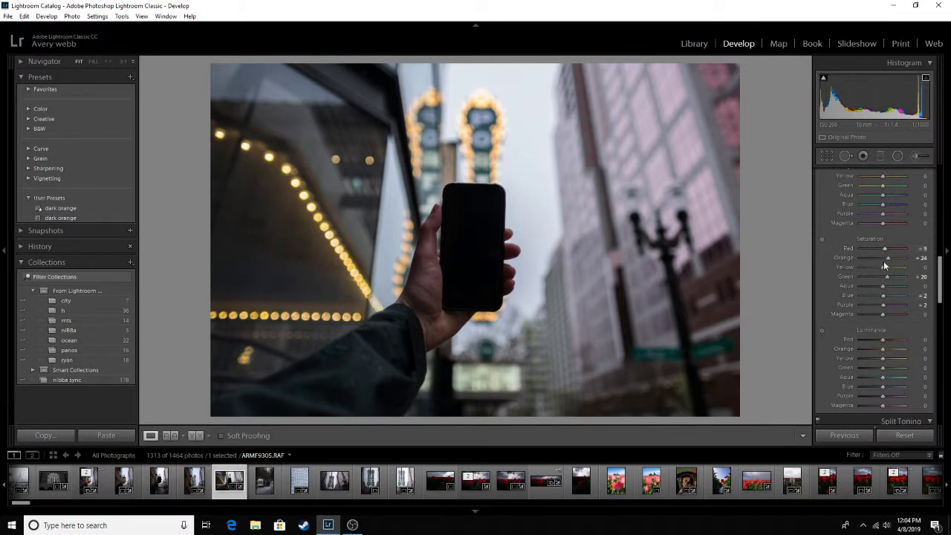
- Set Sharpening Masking to 15 so only edges get sharpened
scroll(876, 317, "down", 2)
scroll(876, 317, "down", 8)
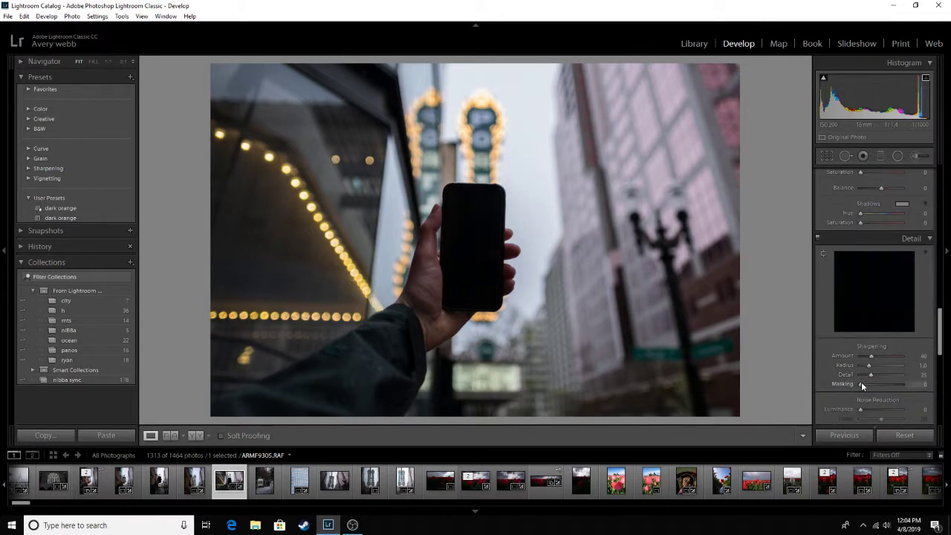
left_click_drag(861, 382, 868, 385)
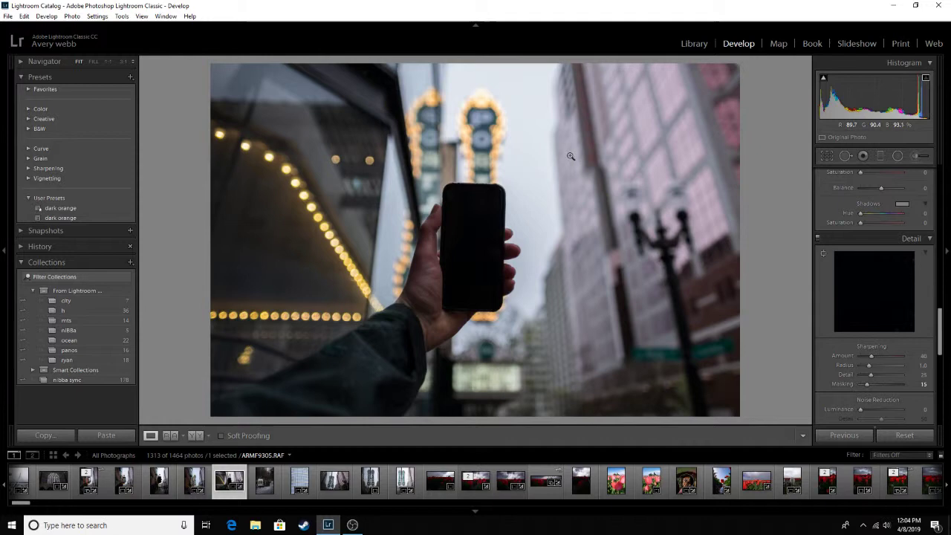
- Apply a slight -2 Post-Crop Vignetting Amount to darken the edges
scroll(850, 289, "down", 2)
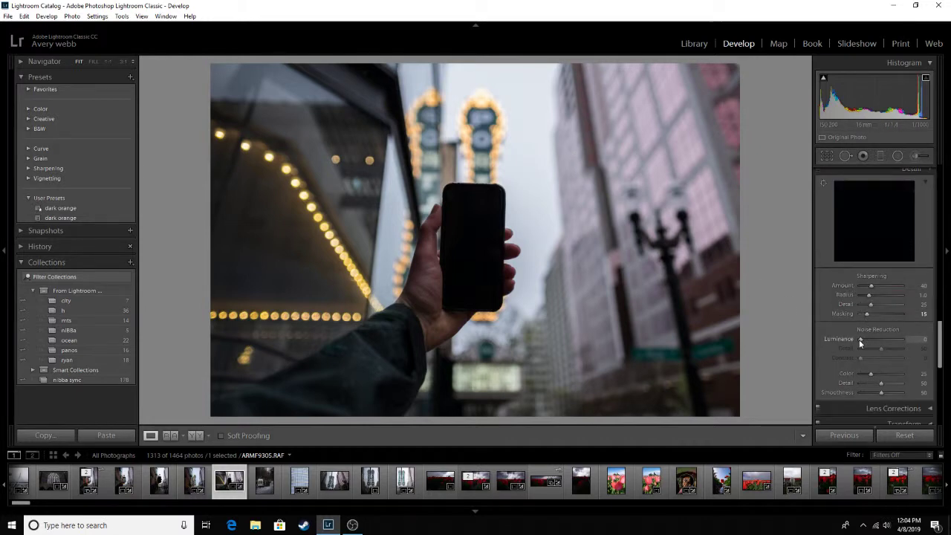
scroll(868, 363, "down", 4)
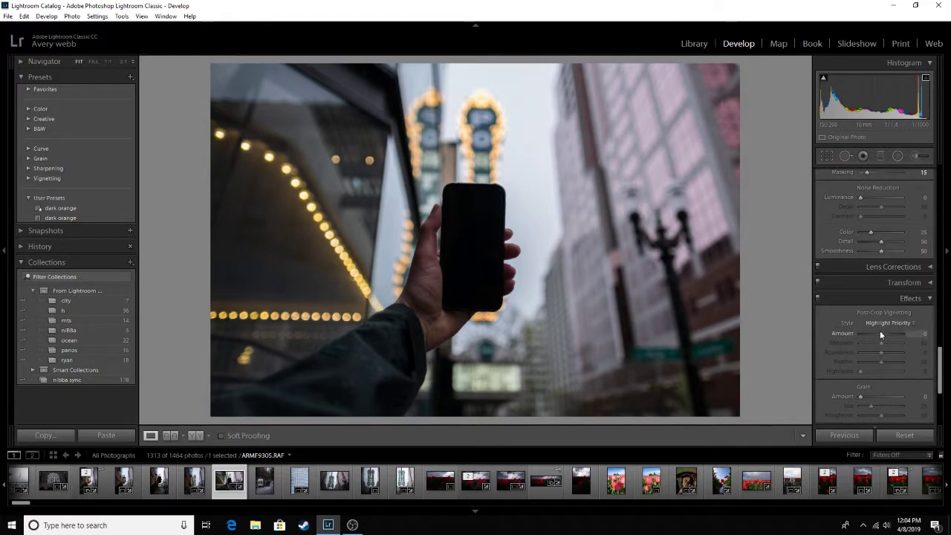
left_click(880, 333)
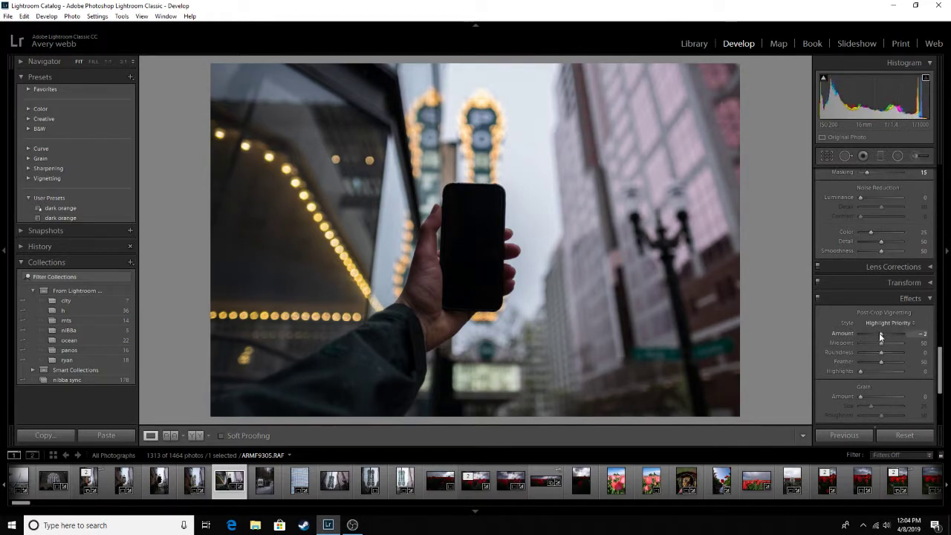
scroll(869, 305, "up", 8)
scroll(851, 268, "up", 8)
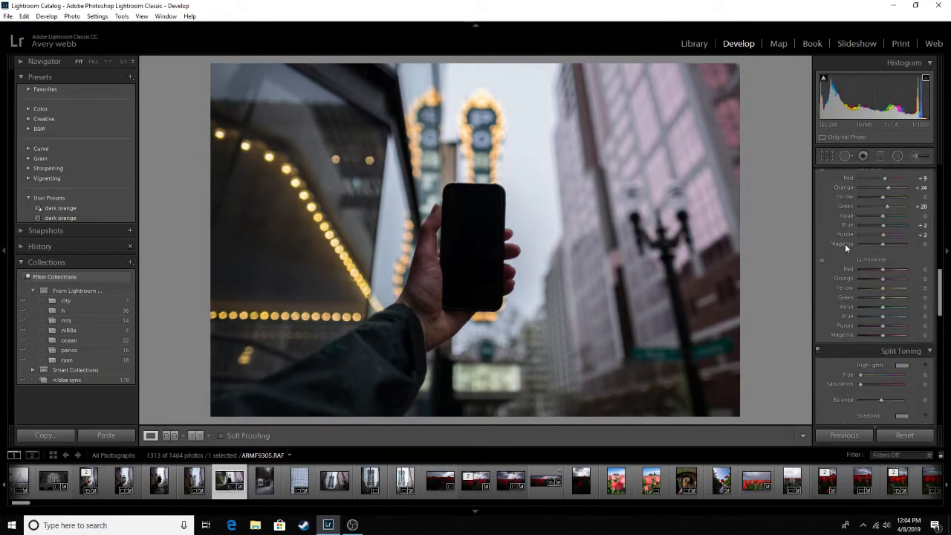
scroll(846, 250, "up", 6)
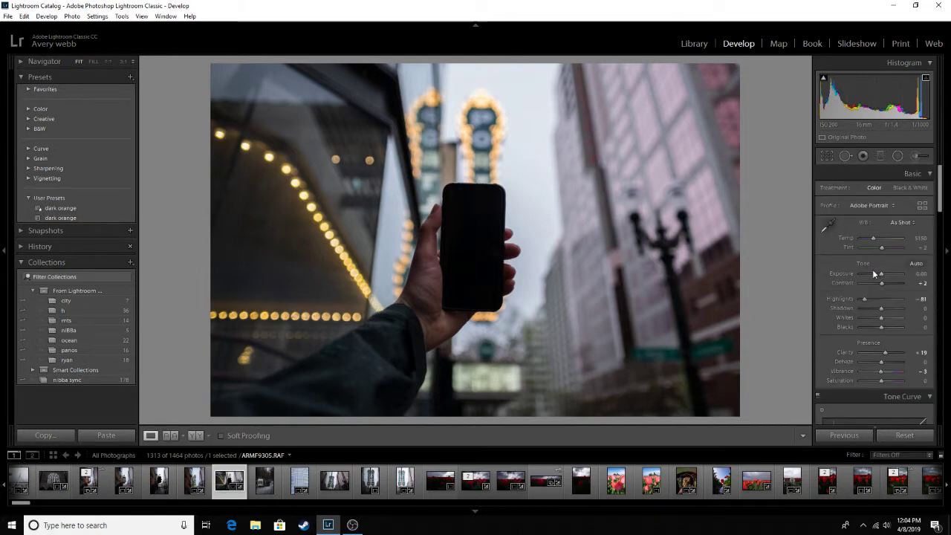
left_click(195, 480)
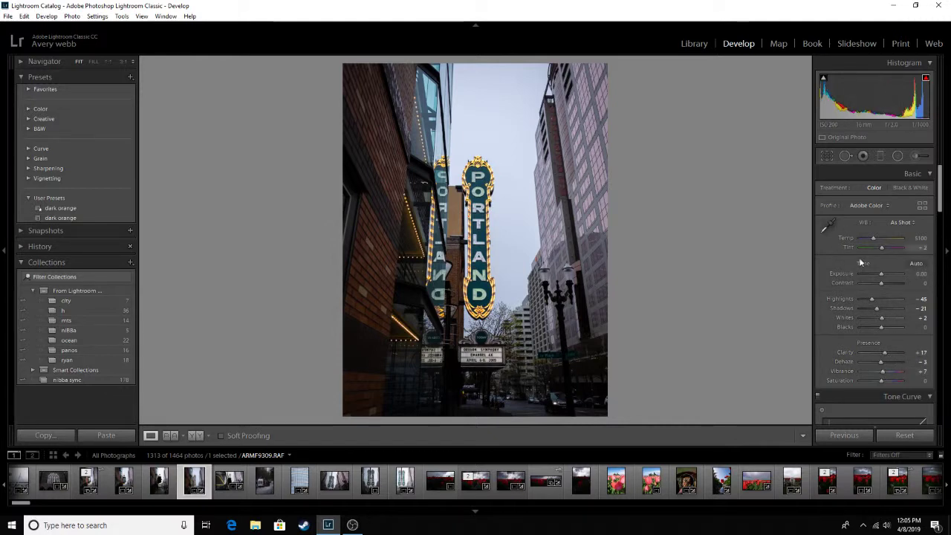
scroll(862, 297, "down", 5)
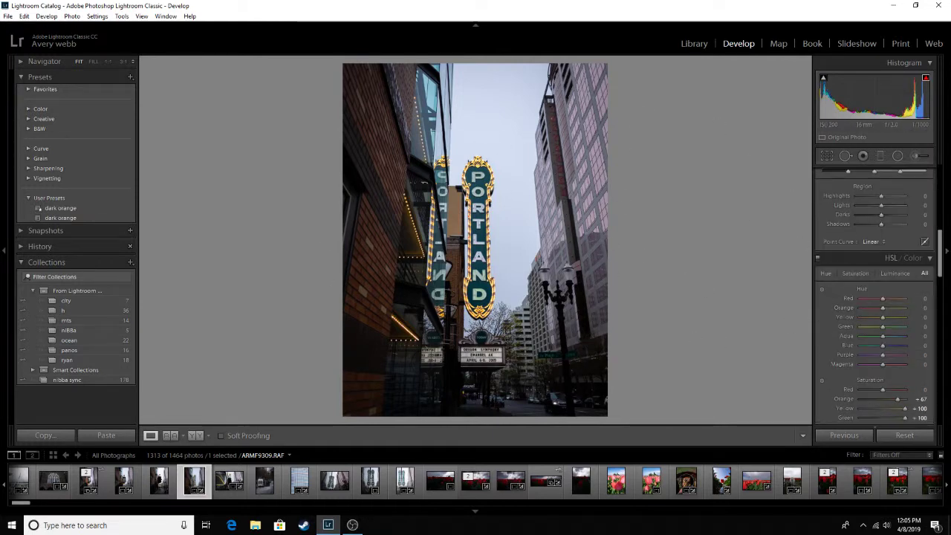
scroll(865, 297, "down", 3)
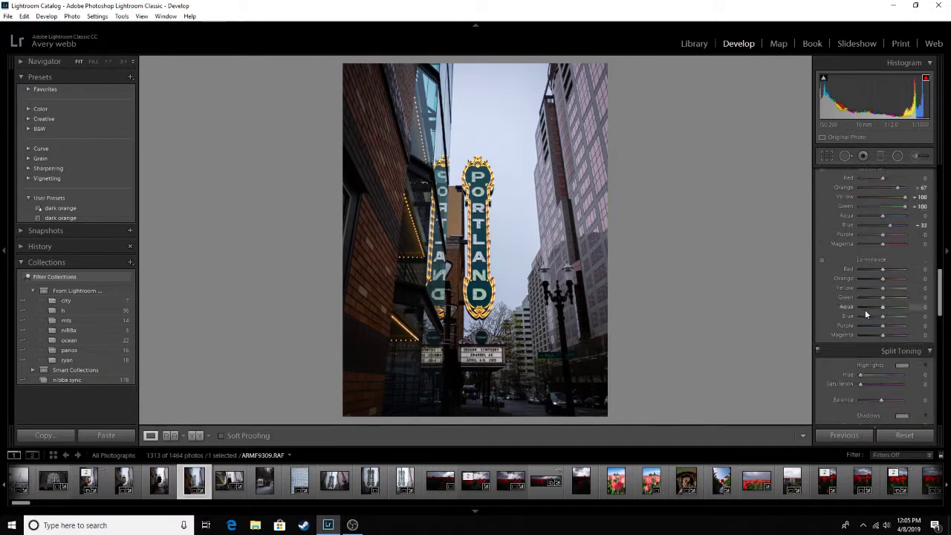
scroll(865, 315, "down", 5)
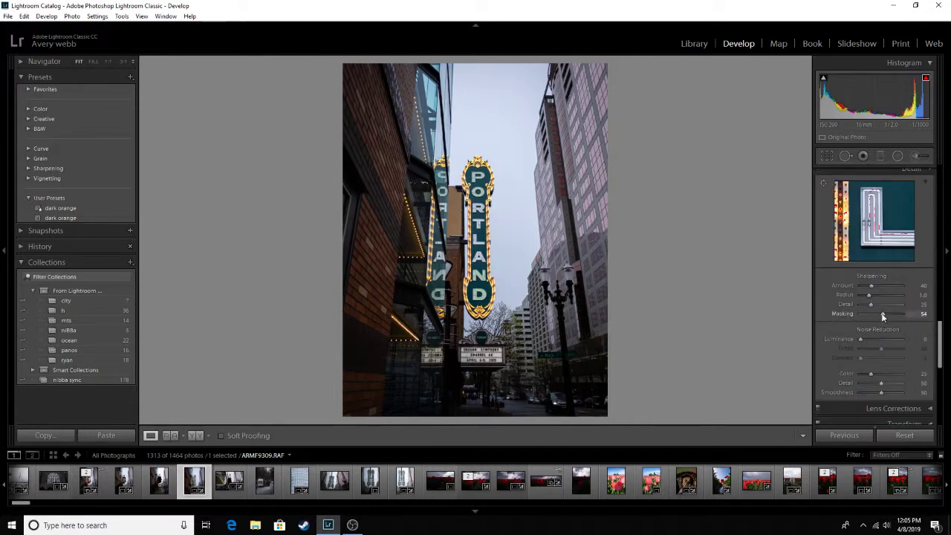
scroll(881, 313, "down", 6)
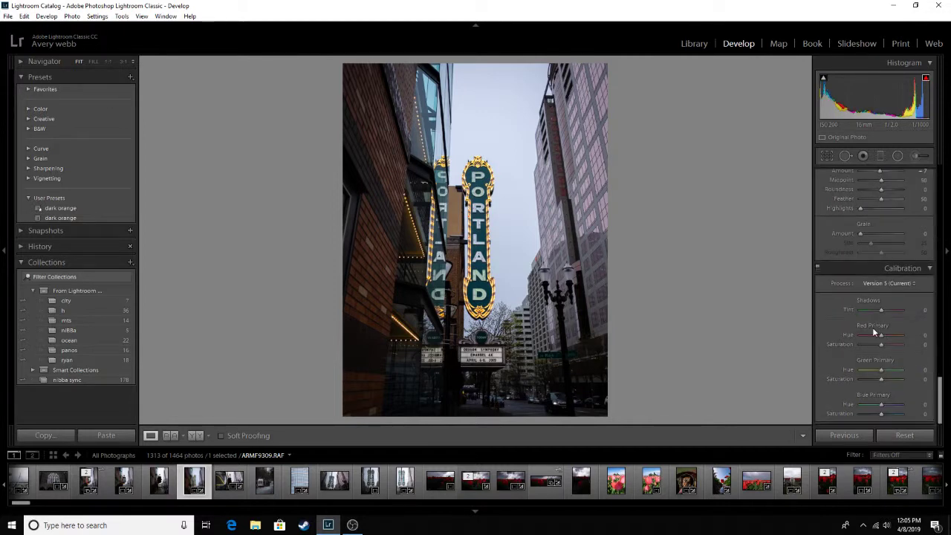
scroll(877, 297, "up", 15)
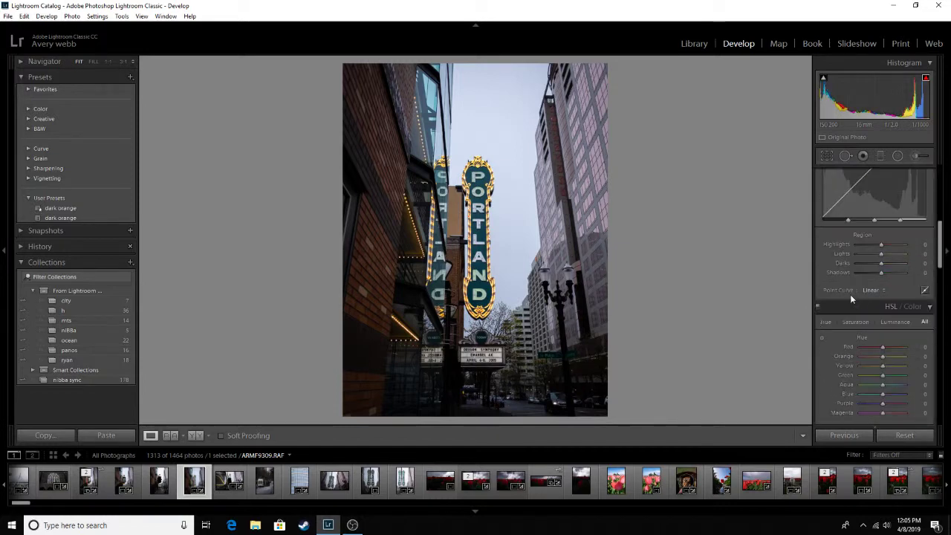
- Send the phone photo ARMF9305.RAF to Adobe Photoshop CC 2019 via Edit In
left_click(222, 483)
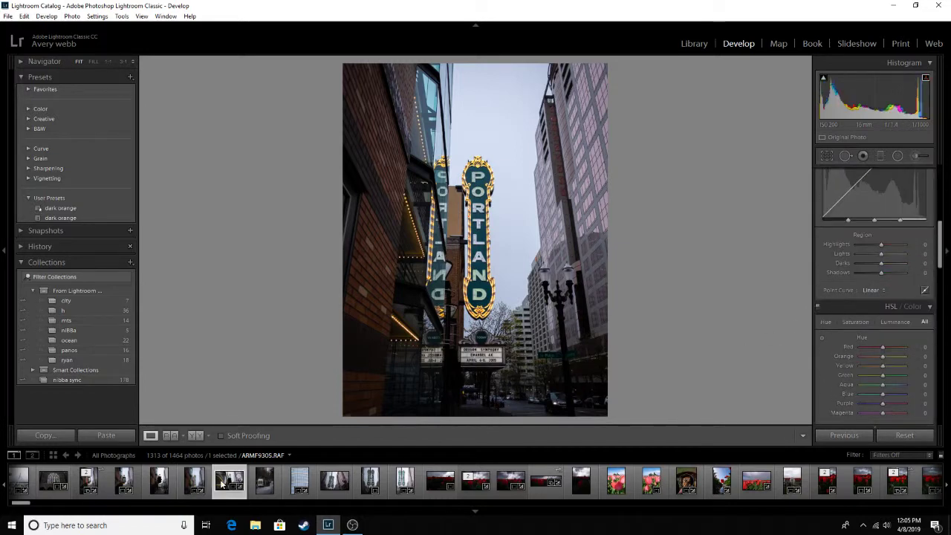
right_click(385, 311)
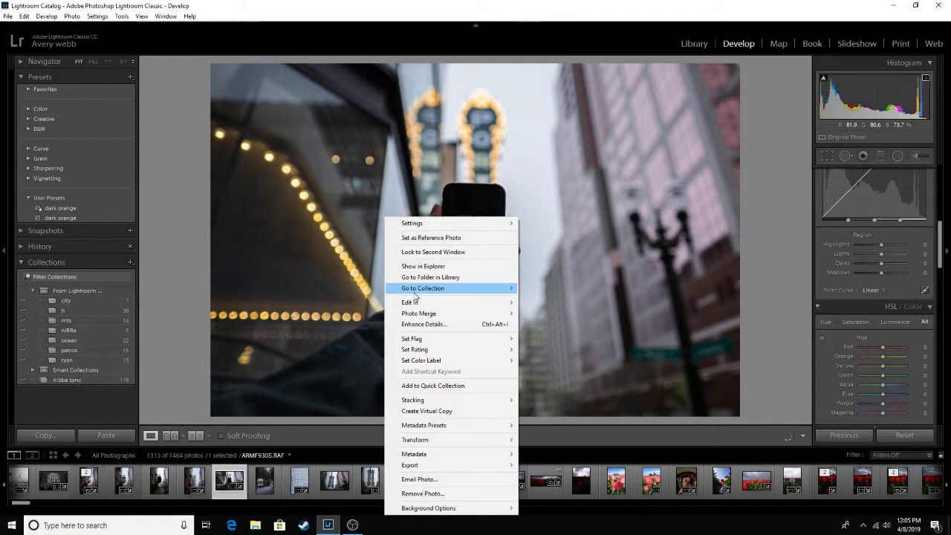
mouse_move(439, 303)
left_click(552, 304)
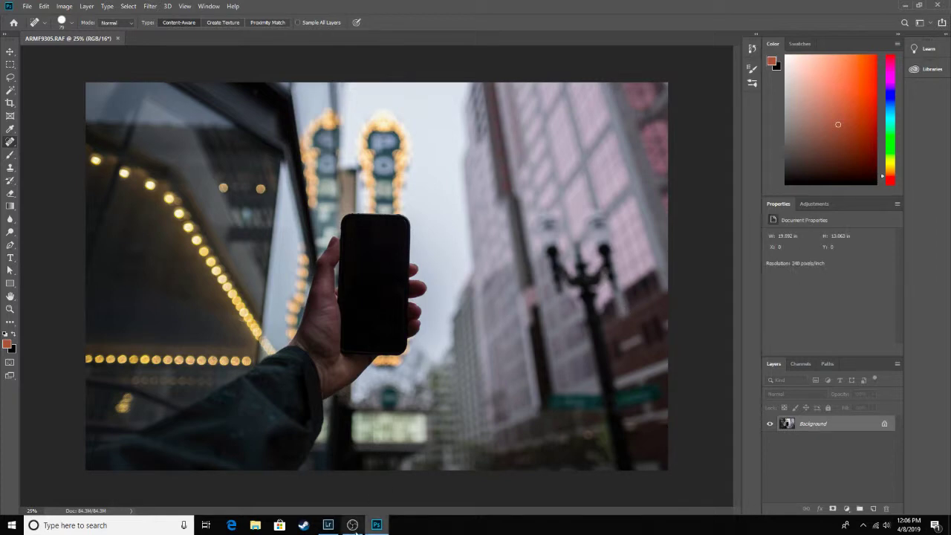
- Open the Portland sign photo ARMF9309.RAF in Photoshop CC 2019 as a second document
left_click(334, 527)
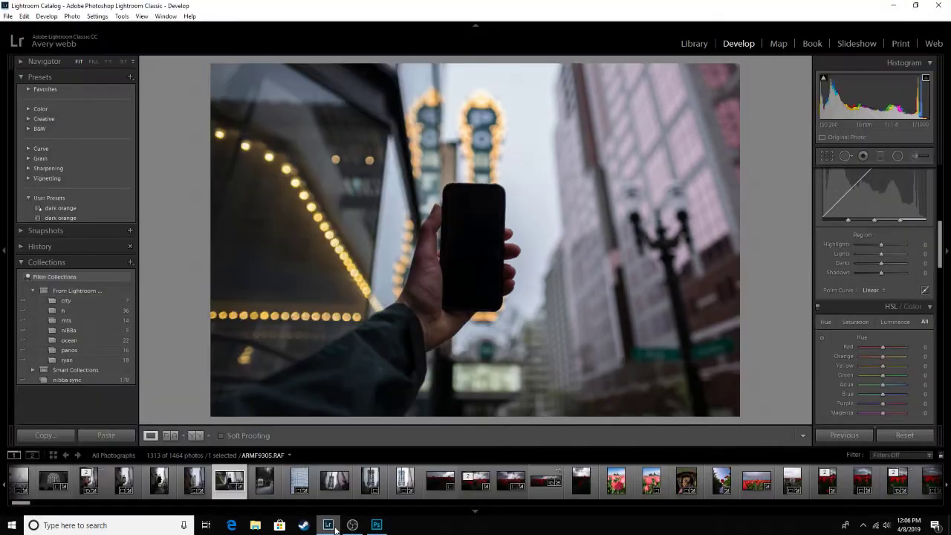
right_click(196, 482)
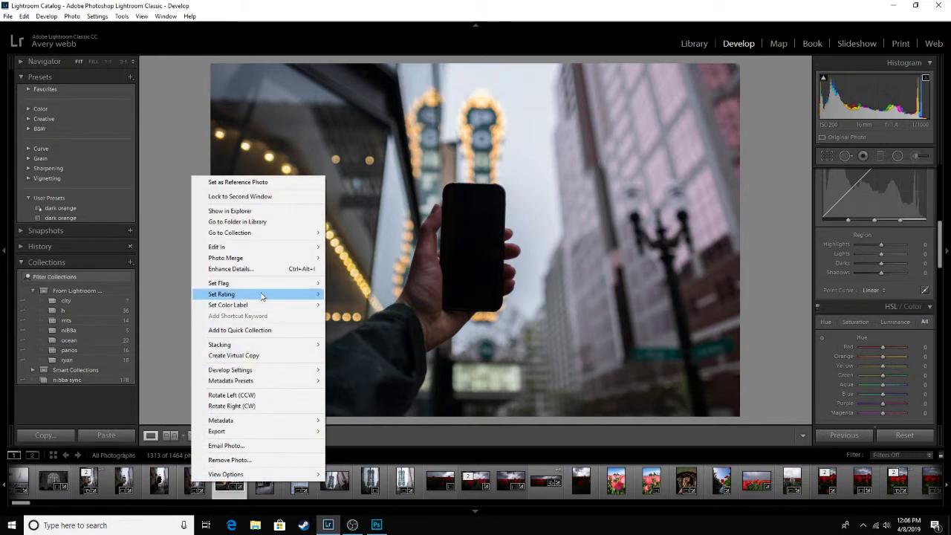
mouse_move(247, 248)
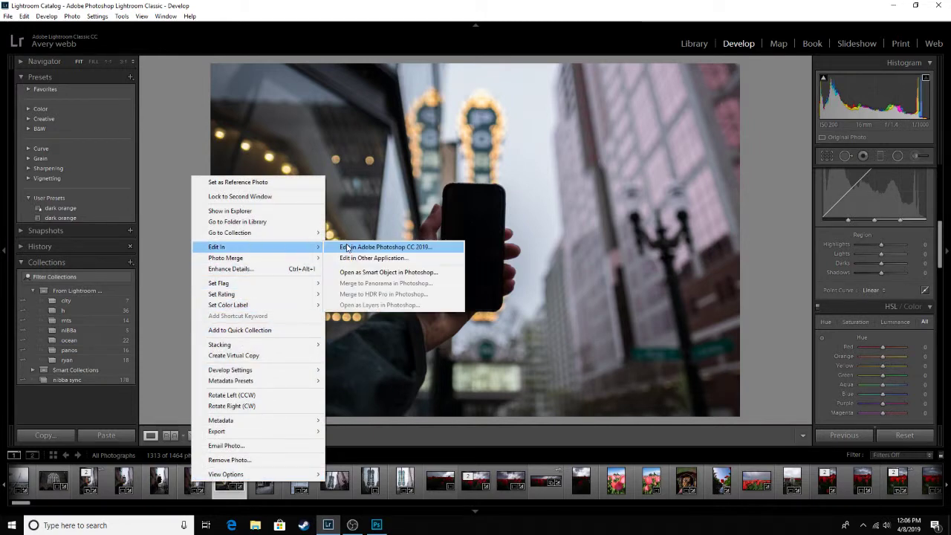
left_click(401, 248)
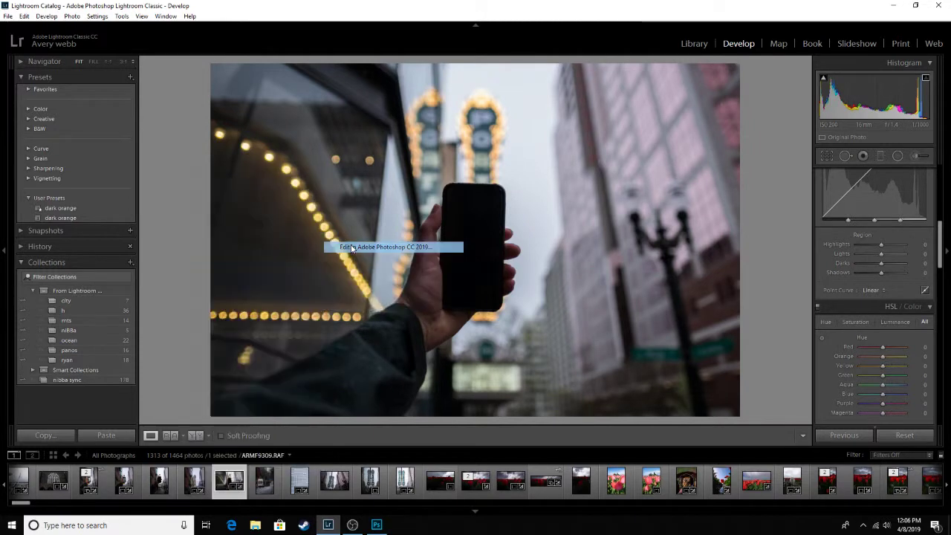
left_click(381, 526)
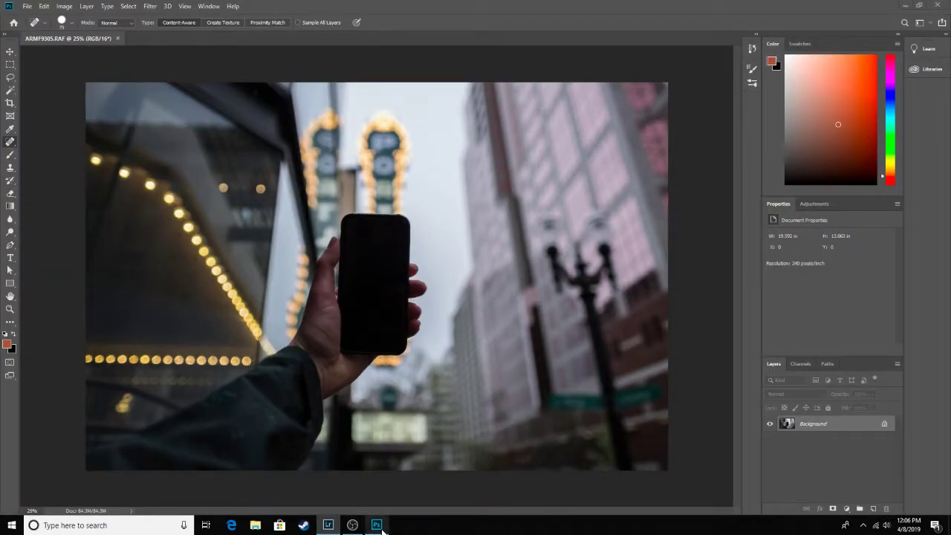
- Copy the whole Portland image and paste it into the ARMF9305 document as Layer 1
left_click(165, 41)
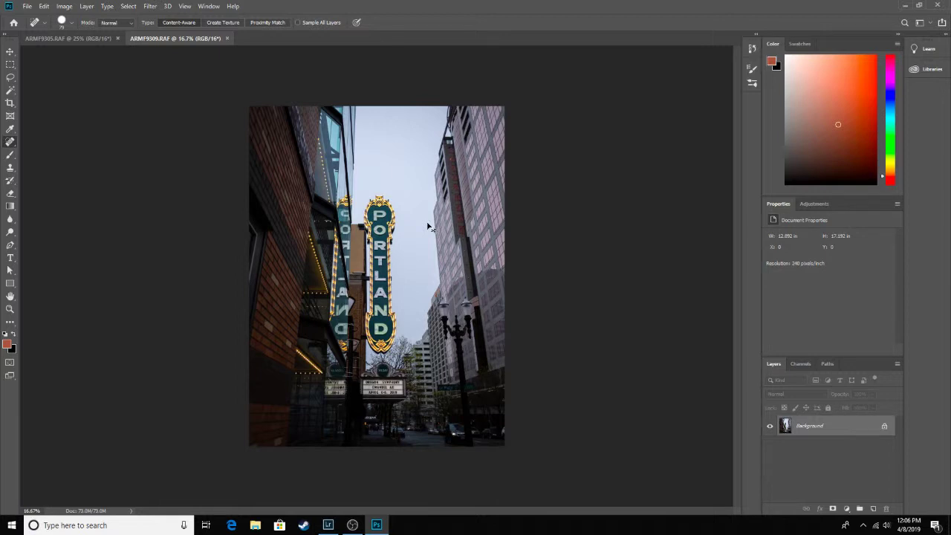
key("ctrl+a")
left_click(95, 40)
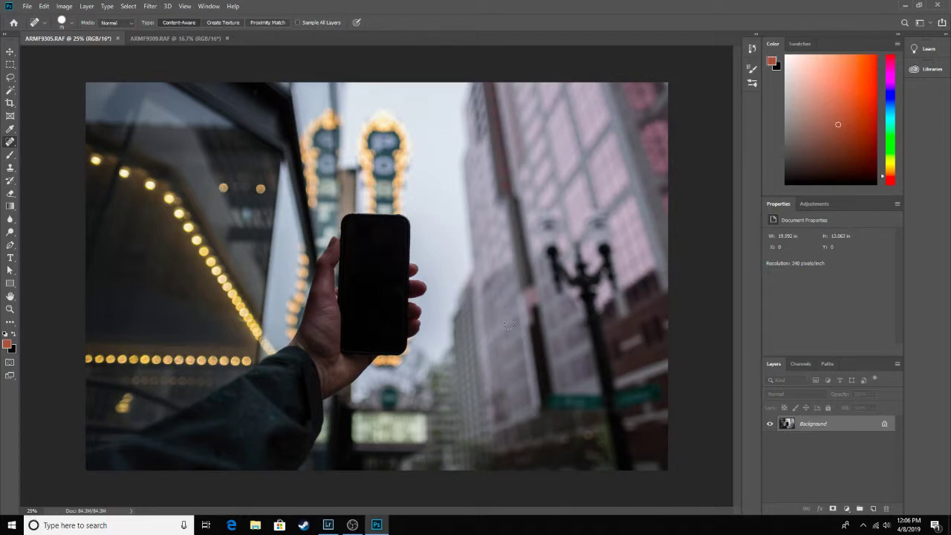
key("ctrl+v")
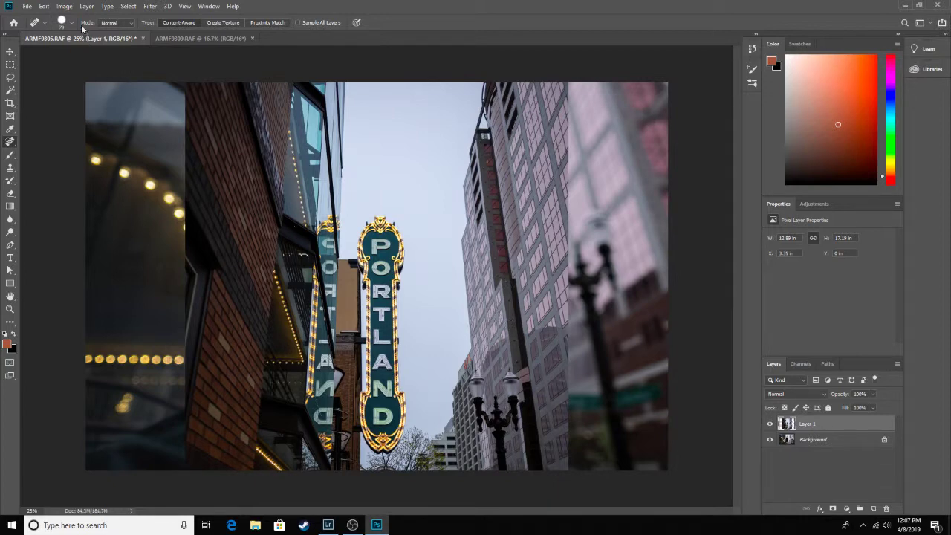
- Free-transform the Portland layer to about 25% (3.25 × 4.33 in) and place it over the phone
left_click(44, 8)
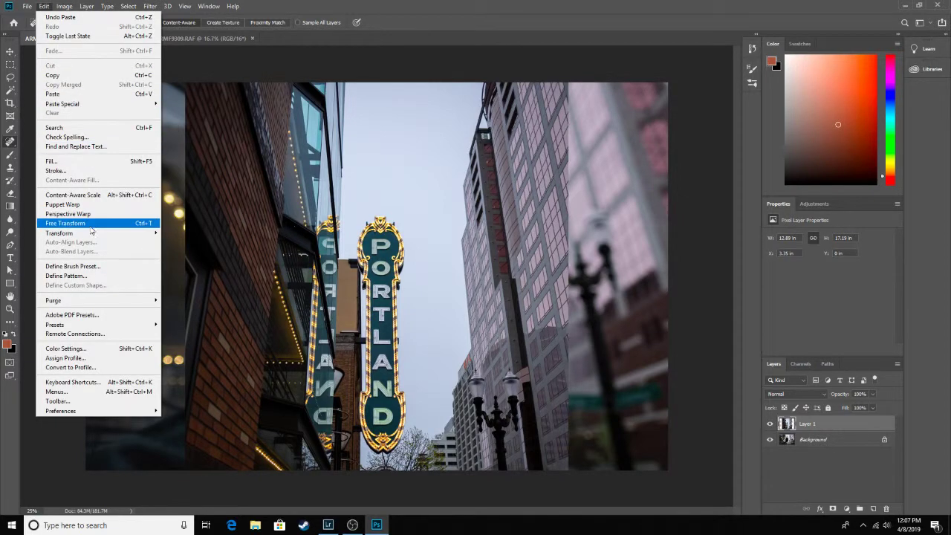
mouse_move(134, 233)
left_click(184, 245)
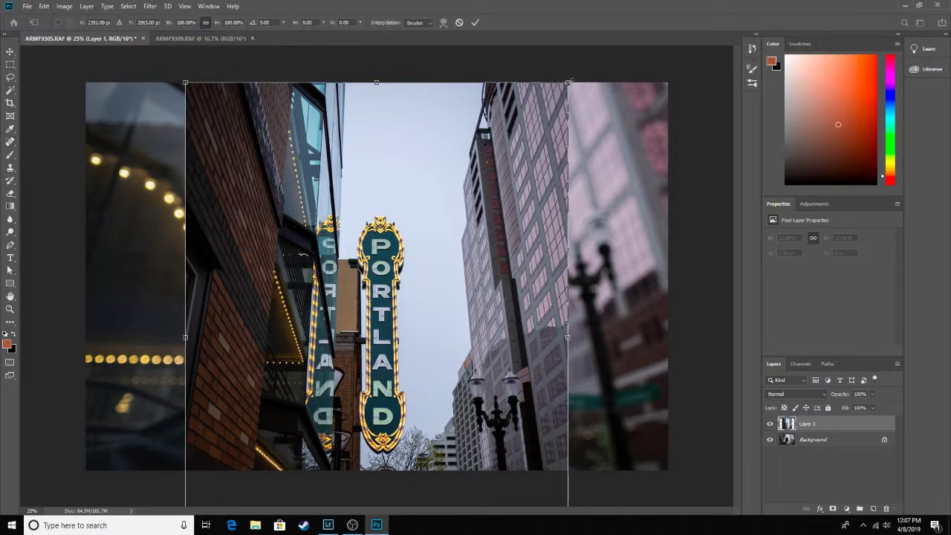
left_click_drag(568, 82, 323, 311)
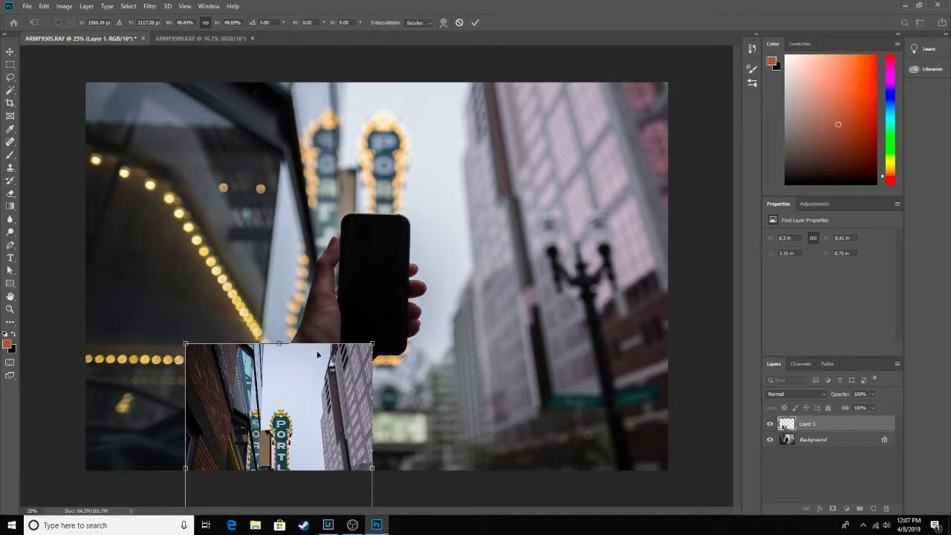
left_click_drag(300, 391, 395, 196)
left_click_drag(469, 152, 408, 233)
left_click_drag(379, 306, 401, 275)
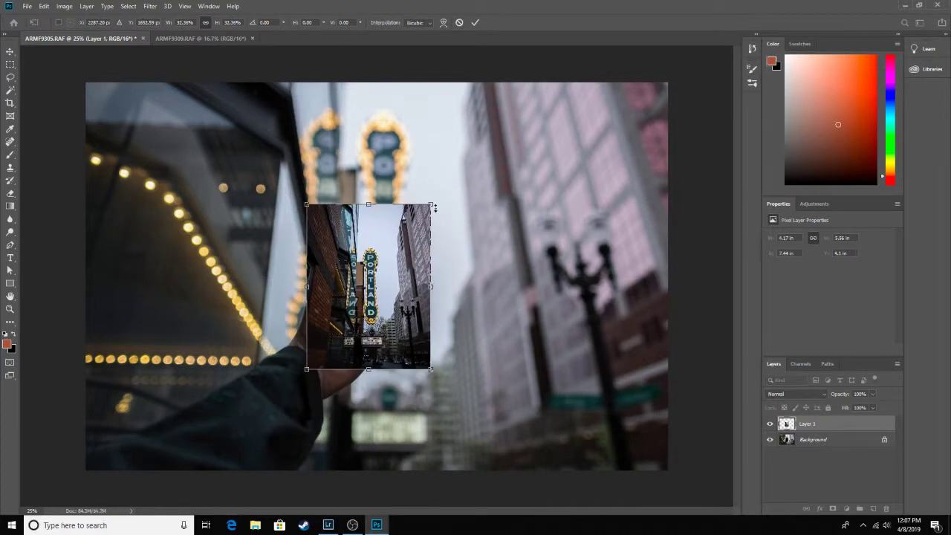
left_click_drag(434, 206, 406, 240)
left_click_drag(392, 286, 412, 258)
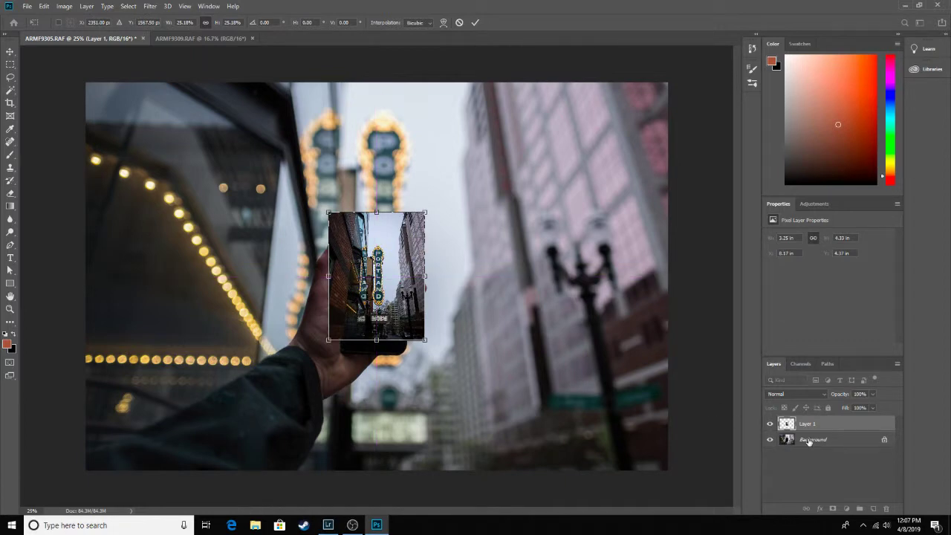
key("Return")
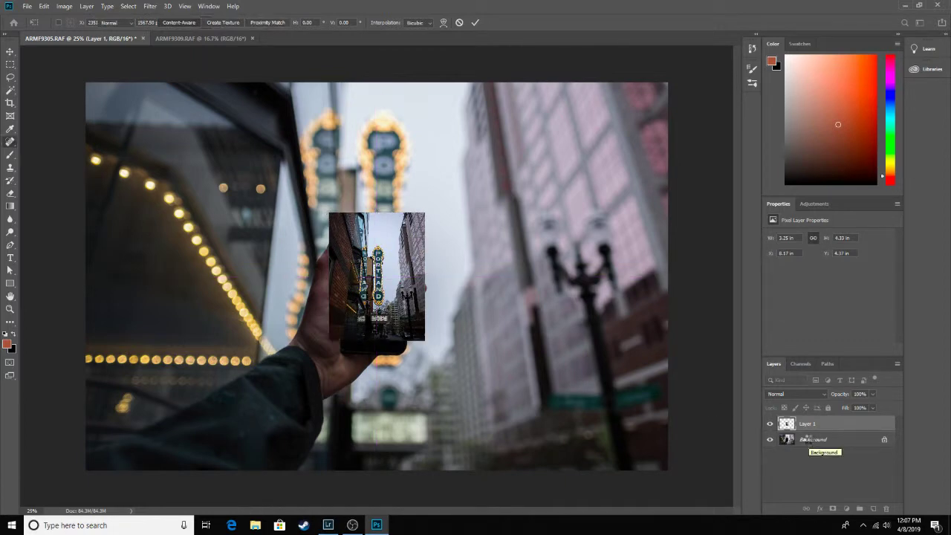
- Duplicate the Background layer as 'Background copy' and hide the Portland sign layer
left_click(804, 440)
key("j")
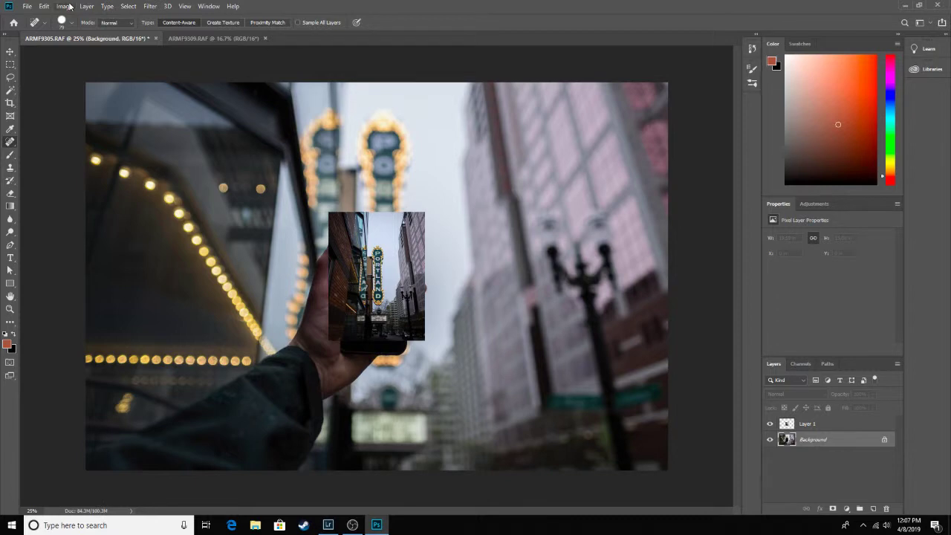
left_click(65, 7)
mouse_move(48, 8)
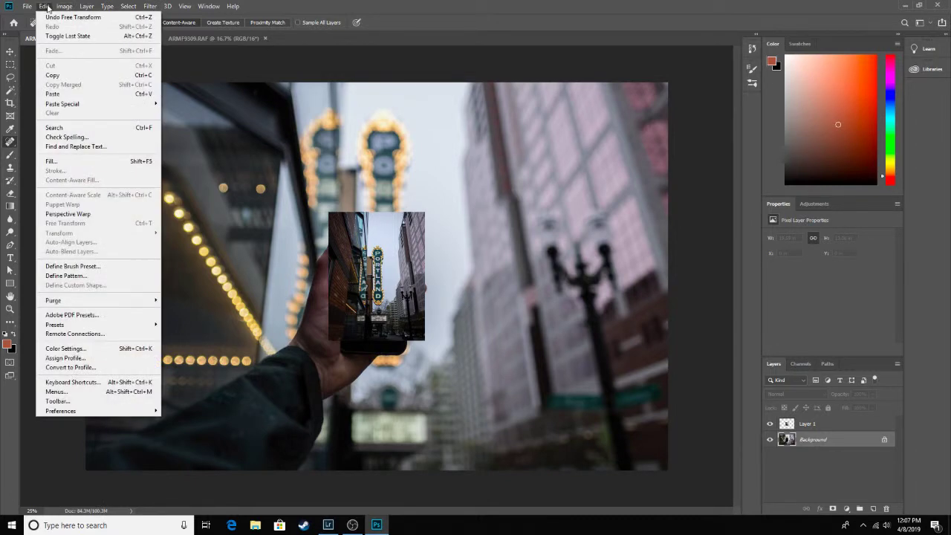
mouse_move(86, 7)
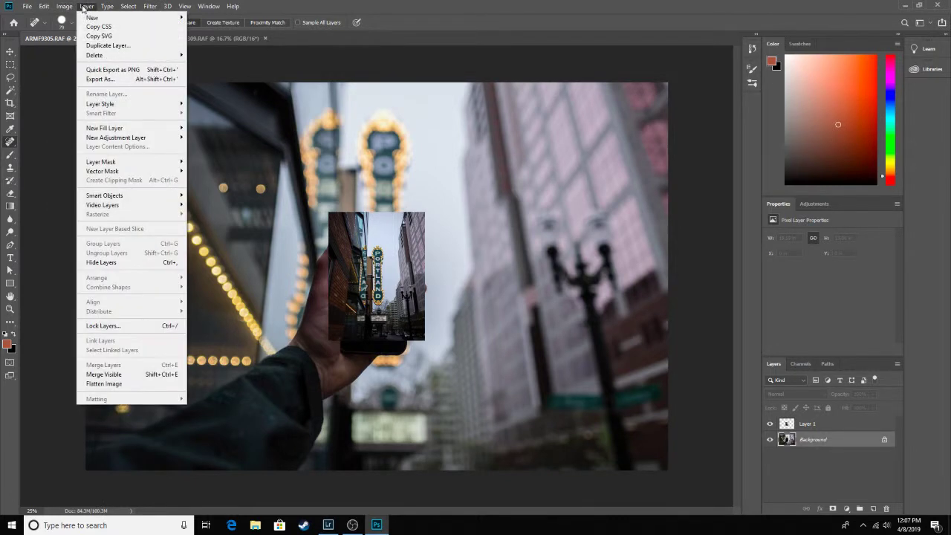
left_click(104, 46)
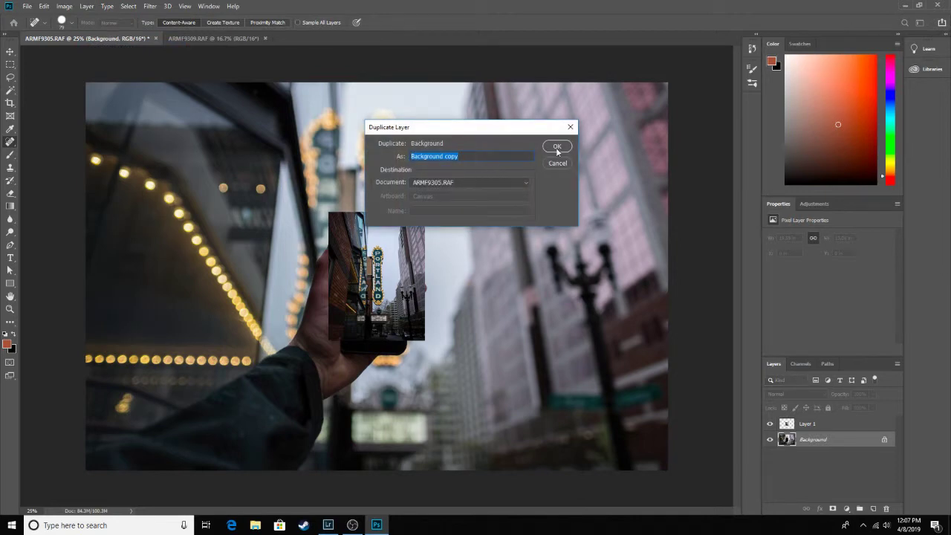
left_click(557, 147)
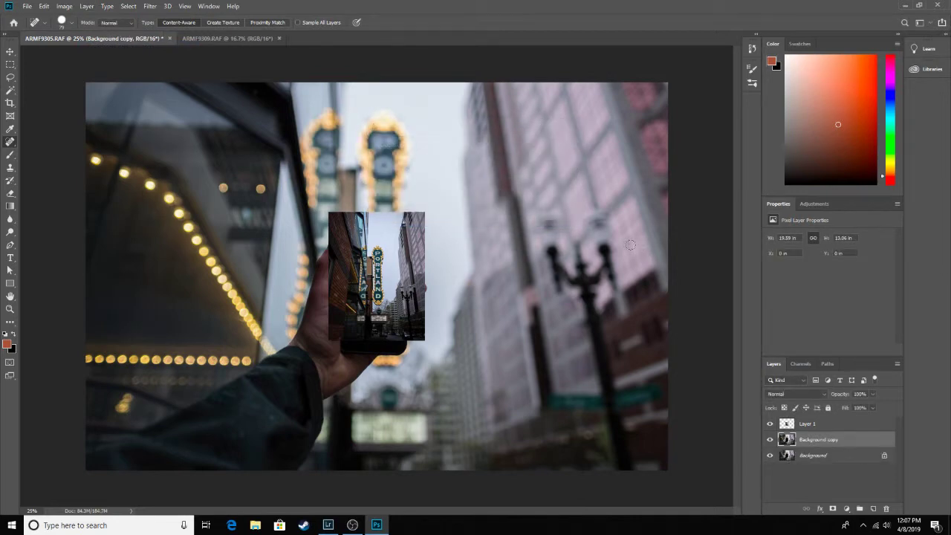
left_click(769, 423)
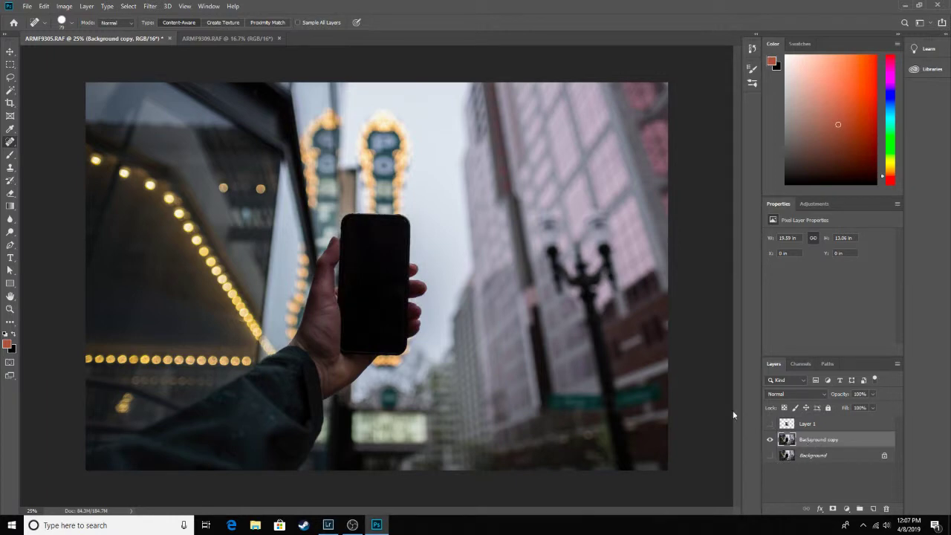
- Zoom in to 66.7% on the phone so its black screen fills the view
left_click(9, 309)
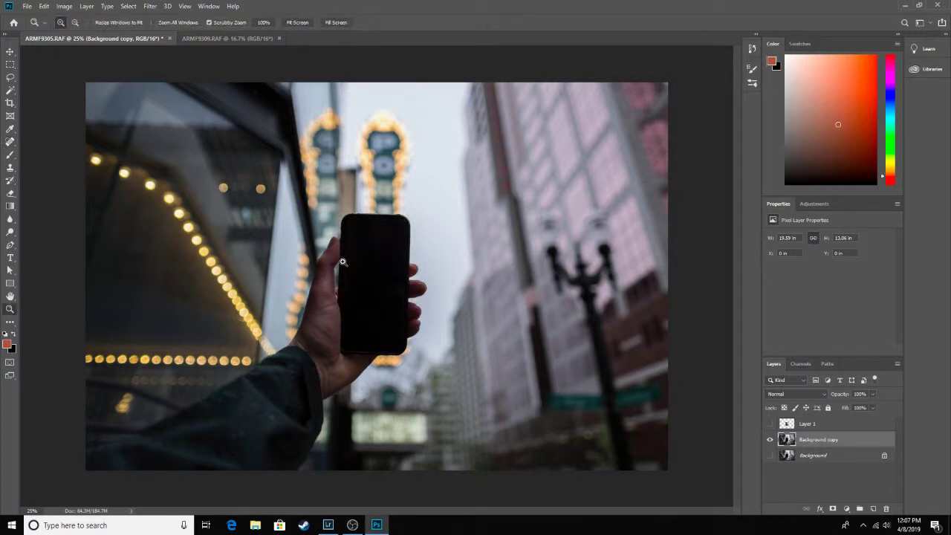
left_click(365, 249)
left_click(365, 249)
left_click(383, 267)
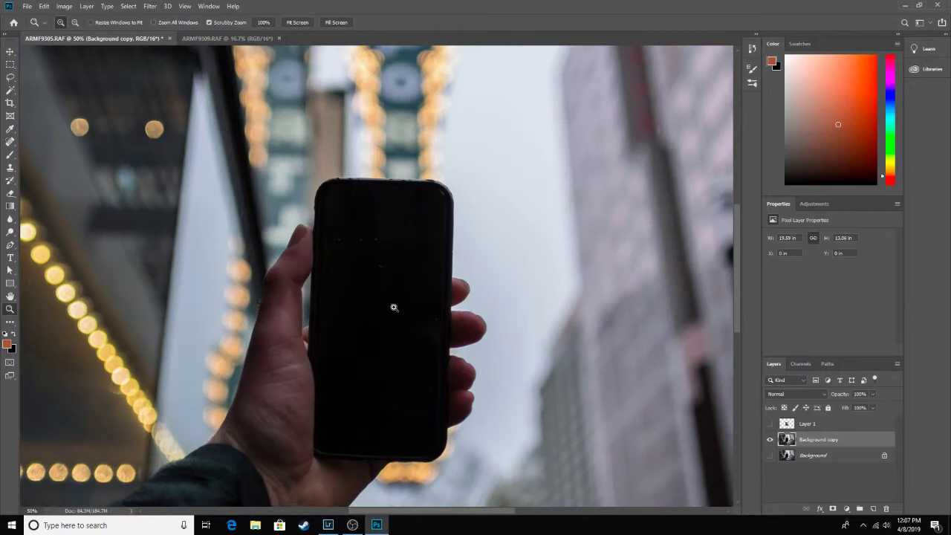
left_click(396, 396)
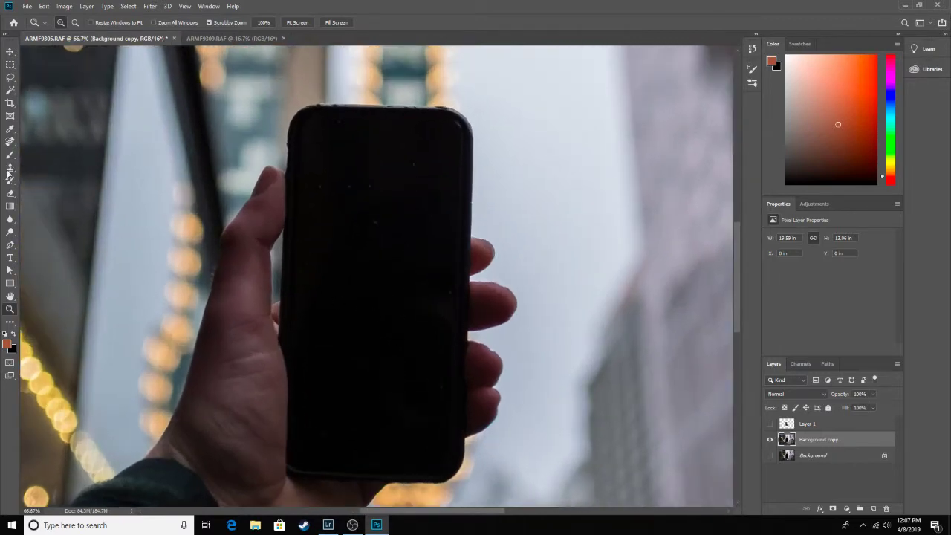
- Place Pen anchors on the screen's four corners and close the path on the first anchor
left_click(10, 246)
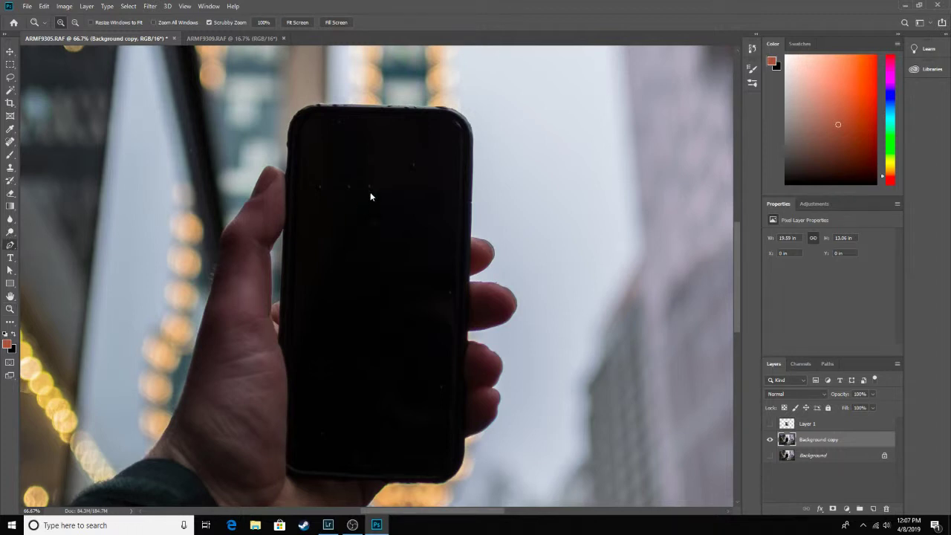
left_click(304, 143)
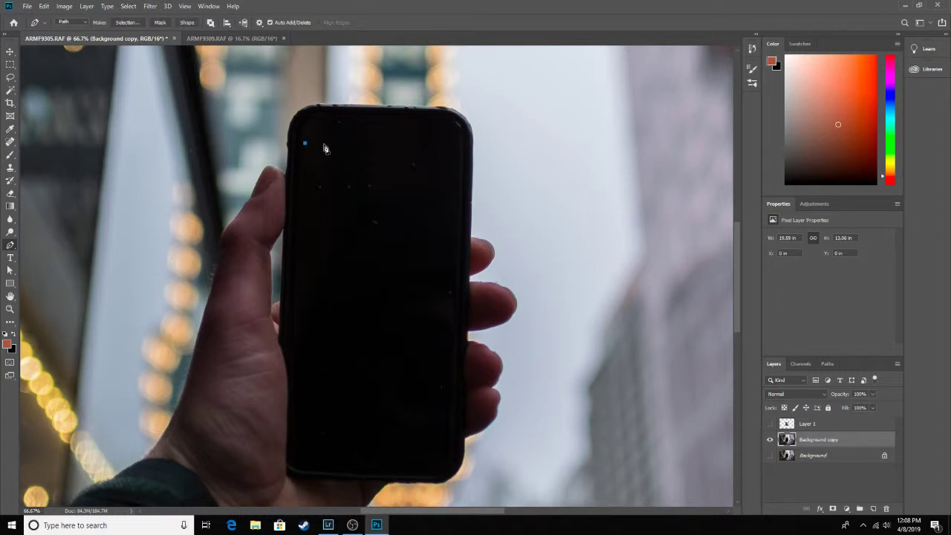
left_click(453, 148)
left_click(449, 434)
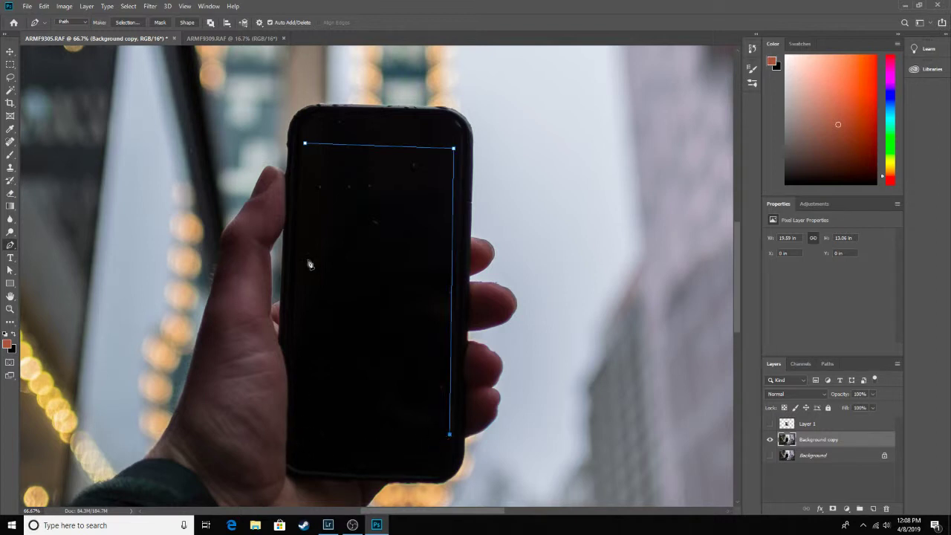
left_click(288, 426)
left_click(305, 146)
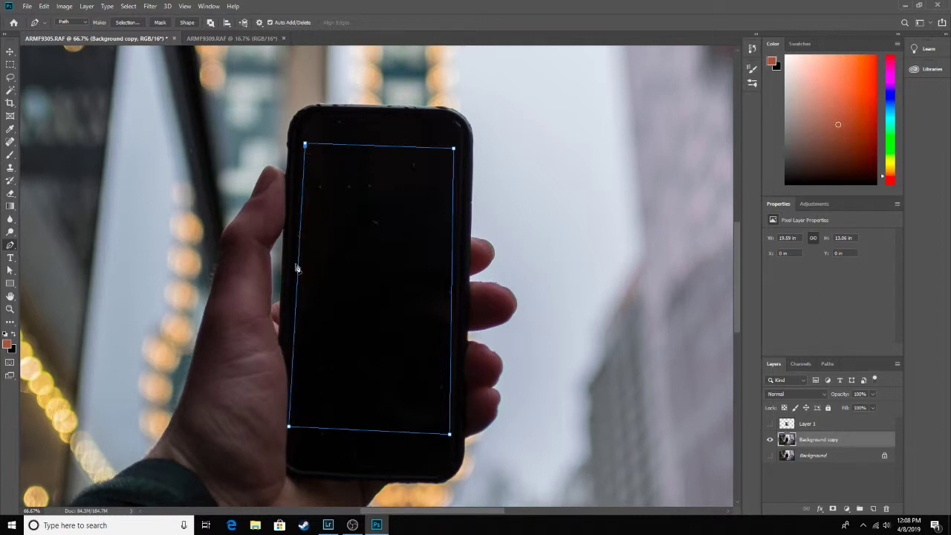
key("ctrl+z")
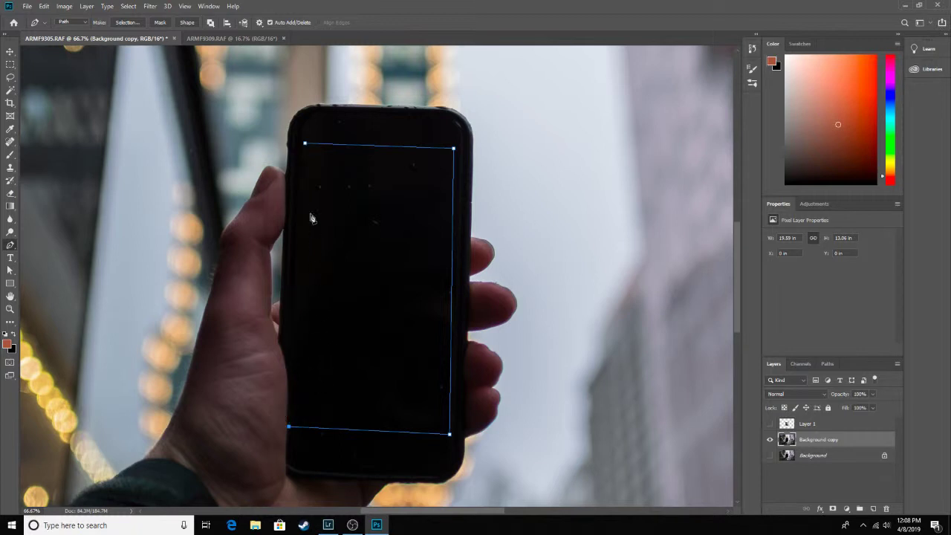
left_click(302, 146)
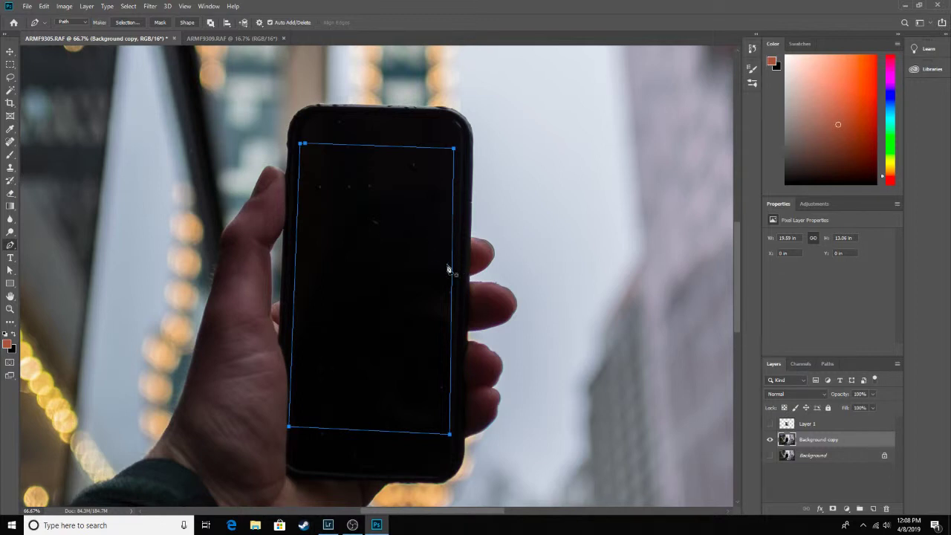
- Turn the traced phone-screen path into a selection with a Feather Radius of 0
right_click(427, 206)
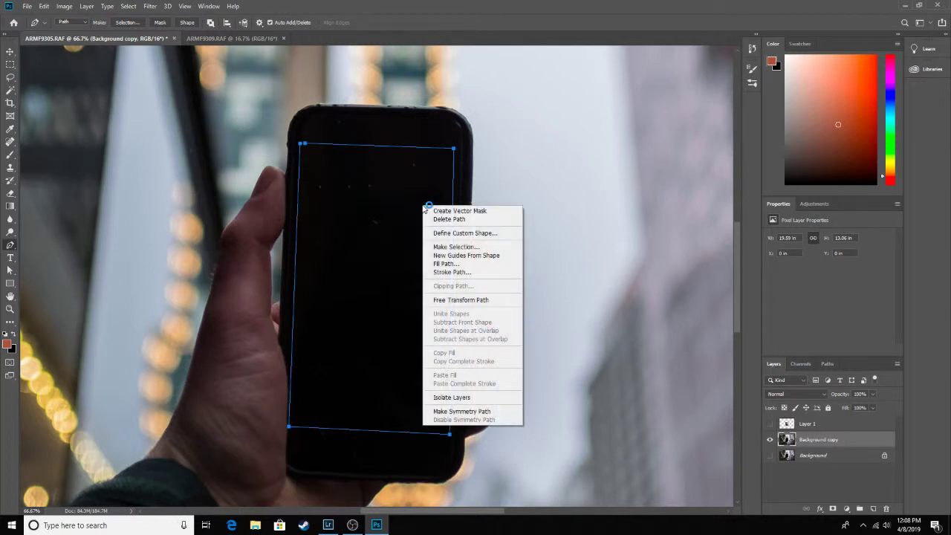
left_click(460, 246)
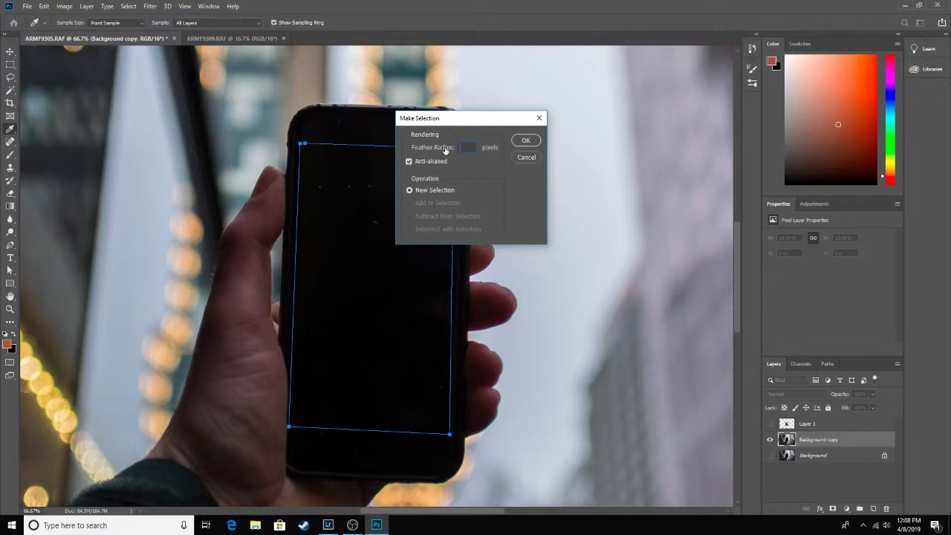
type("0")
type("1.2")
left_click(525, 141)
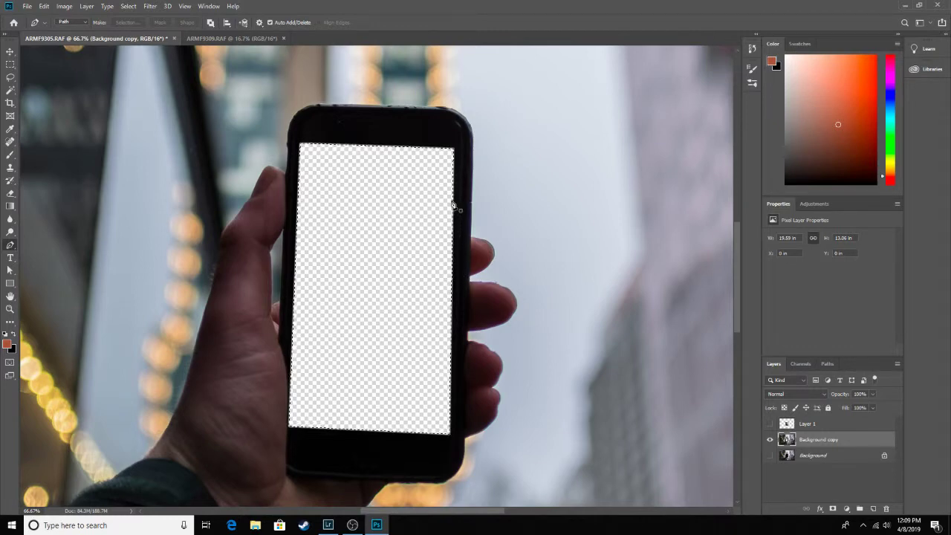
- Deselect the screen area and fit the whole image on screen
left_click(11, 78)
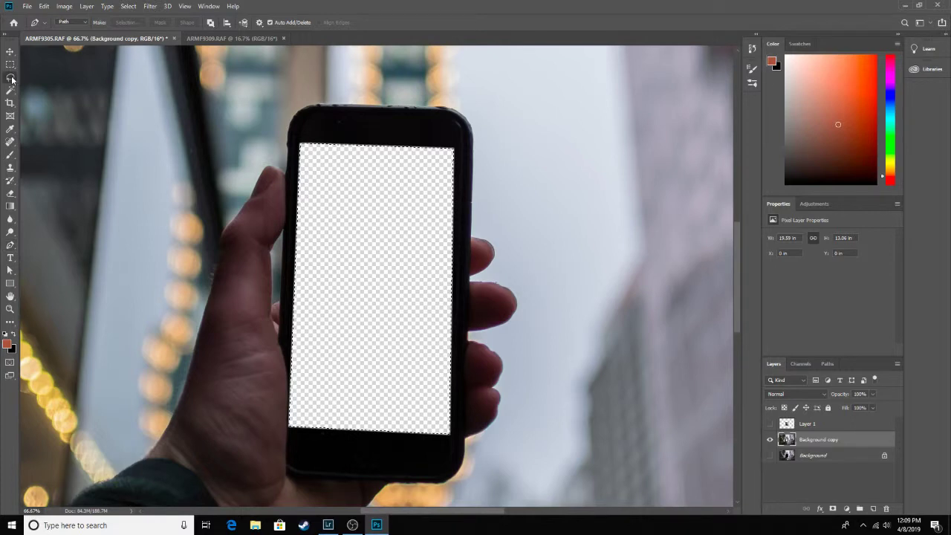
right_click(417, 206)
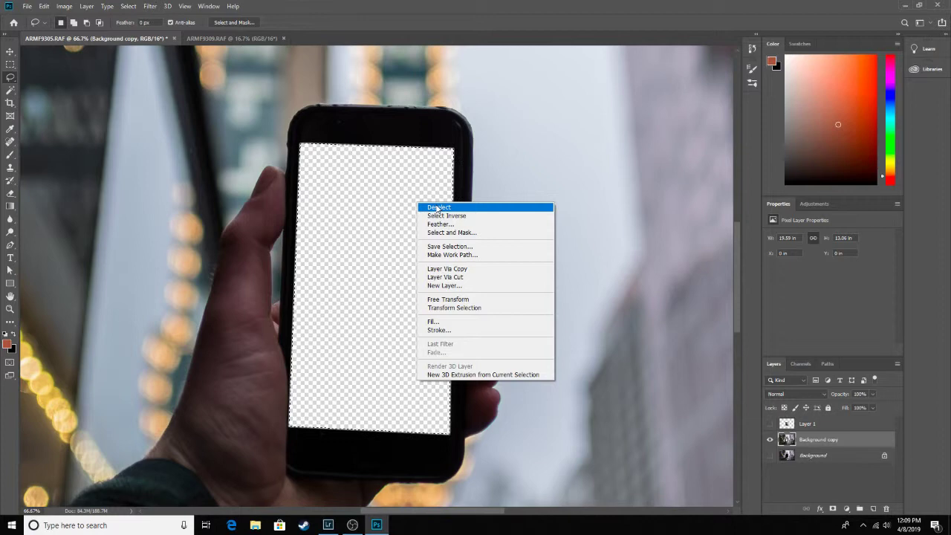
left_click(438, 208)
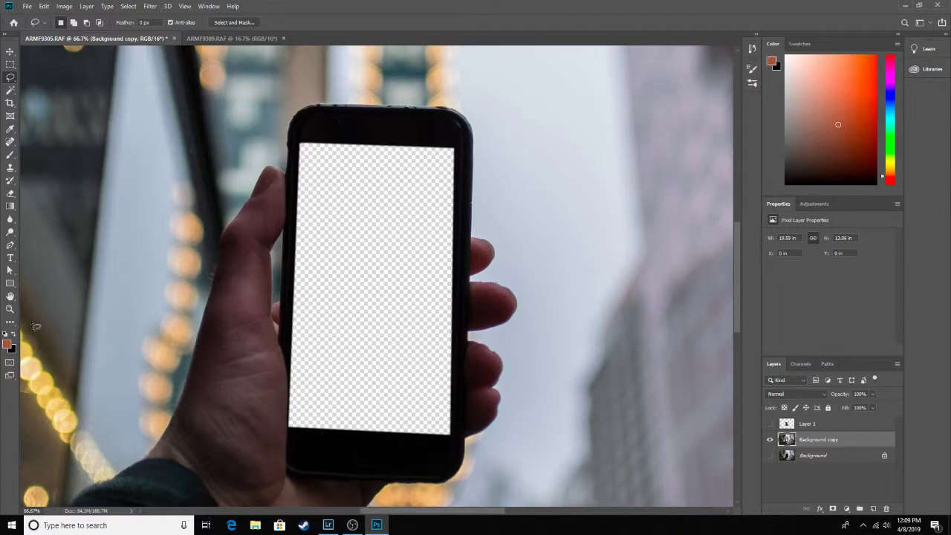
left_click(11, 309)
right_click(105, 298)
left_click(132, 303)
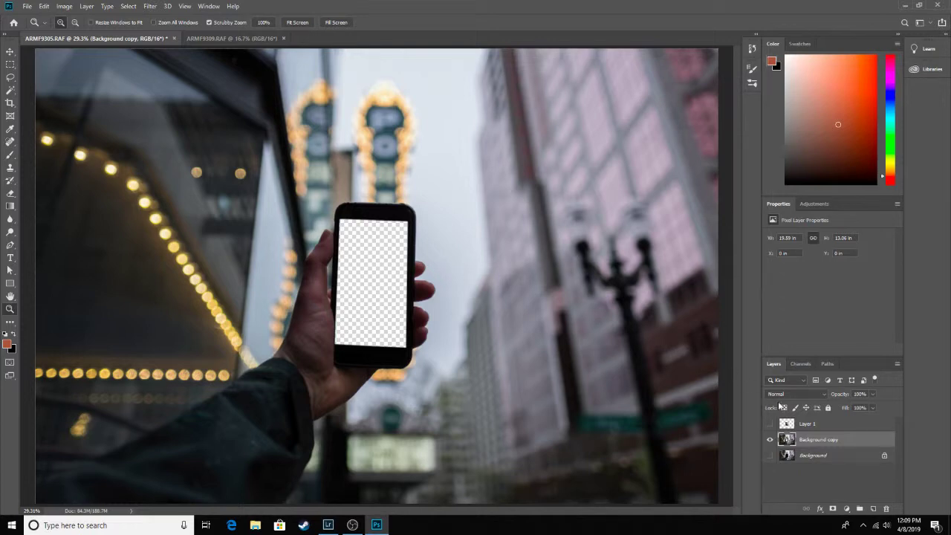
- Make Layer 1 visible and move it below the Background copy layer
left_click(805, 425)
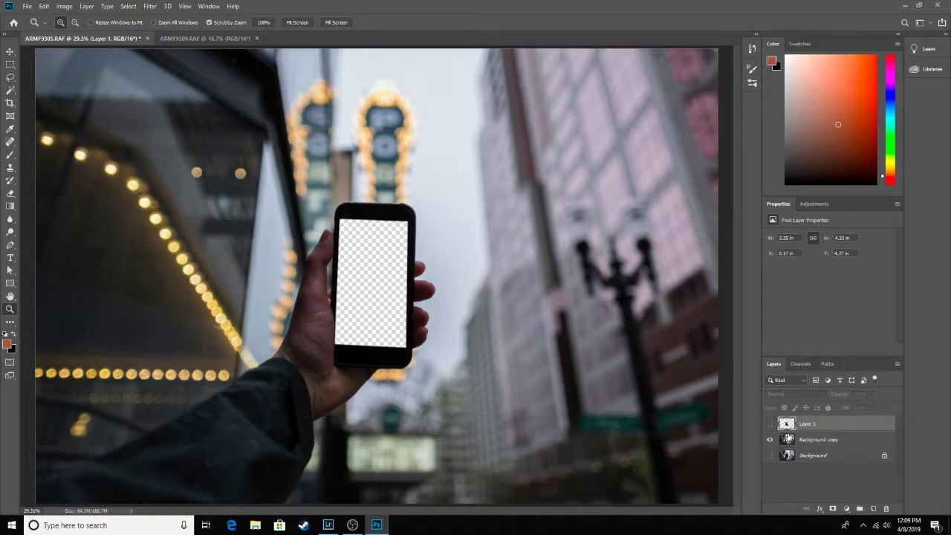
left_click(769, 424)
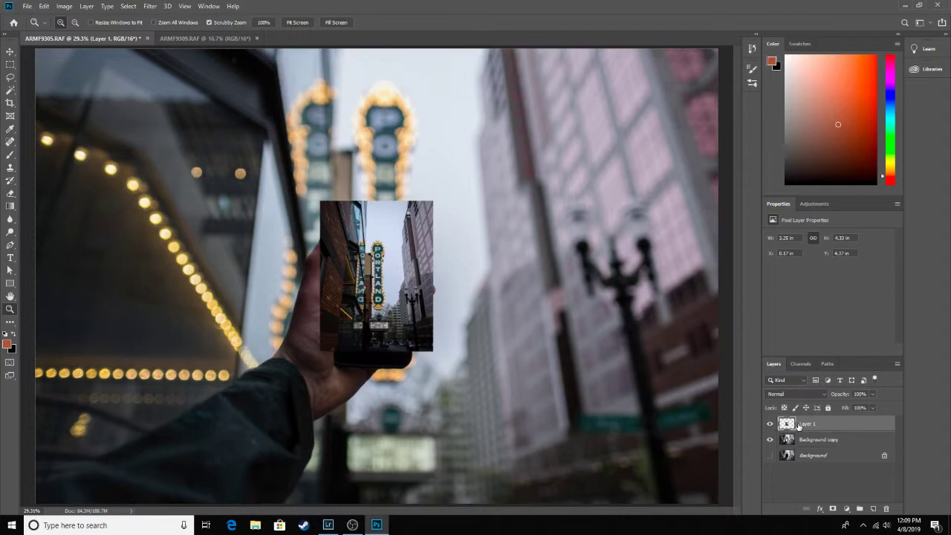
left_click_drag(817, 424, 817, 448)
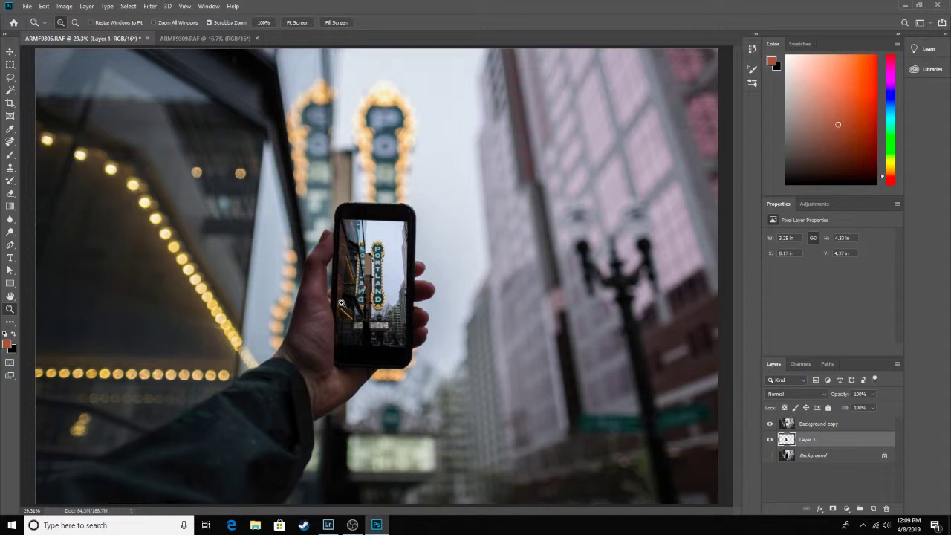
- Scale up the sign photo in Layer 1 until it fully covers the phone screen
left_click(44, 6)
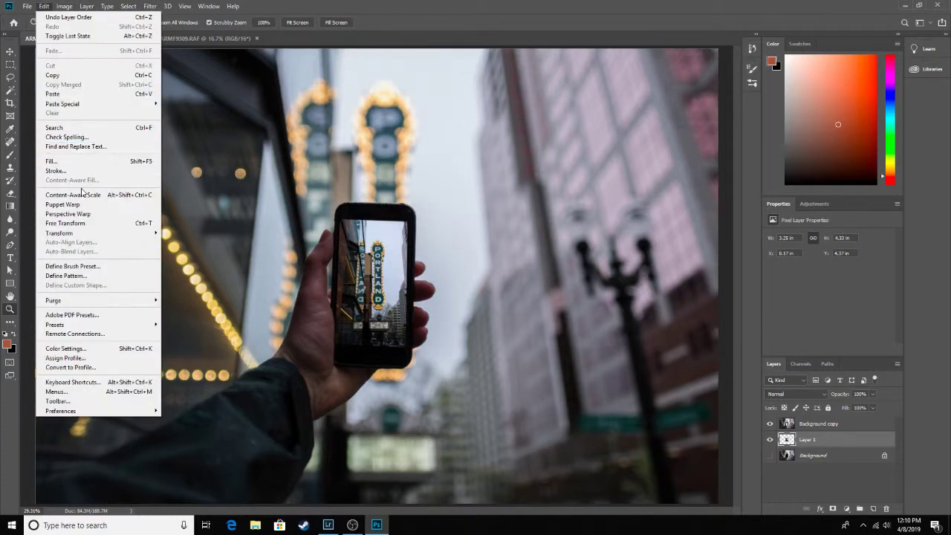
mouse_move(87, 235)
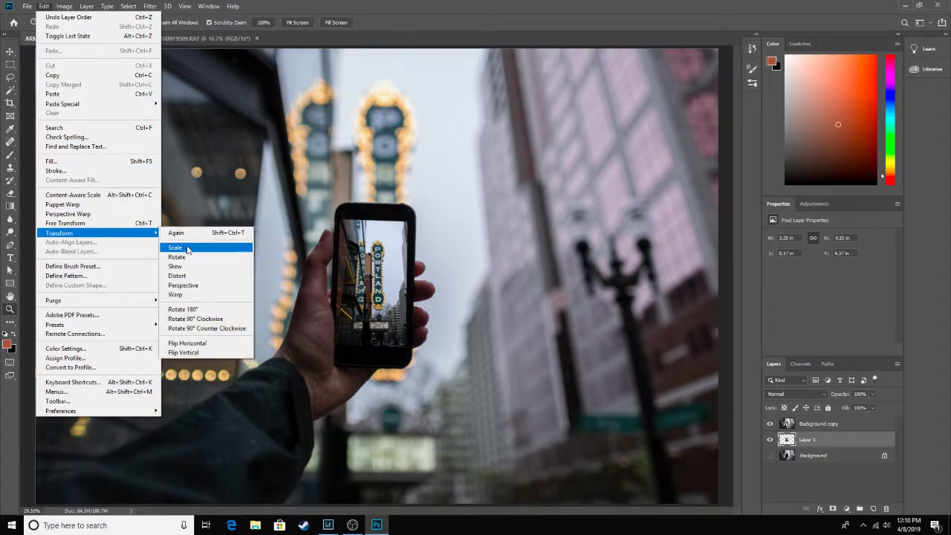
left_click(175, 247)
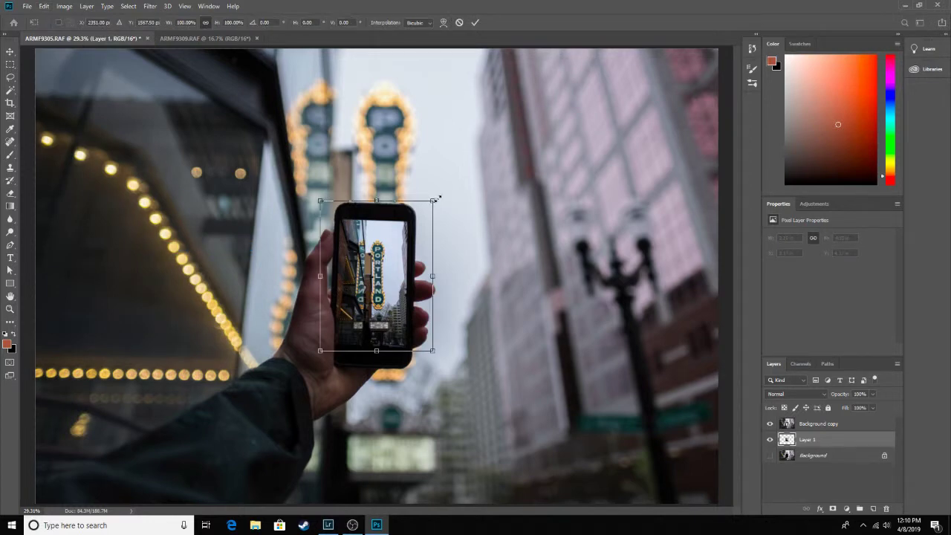
left_click_drag(438, 199, 441, 196)
left_click_drag(399, 245, 394, 252)
left_click_drag(315, 197, 309, 188)
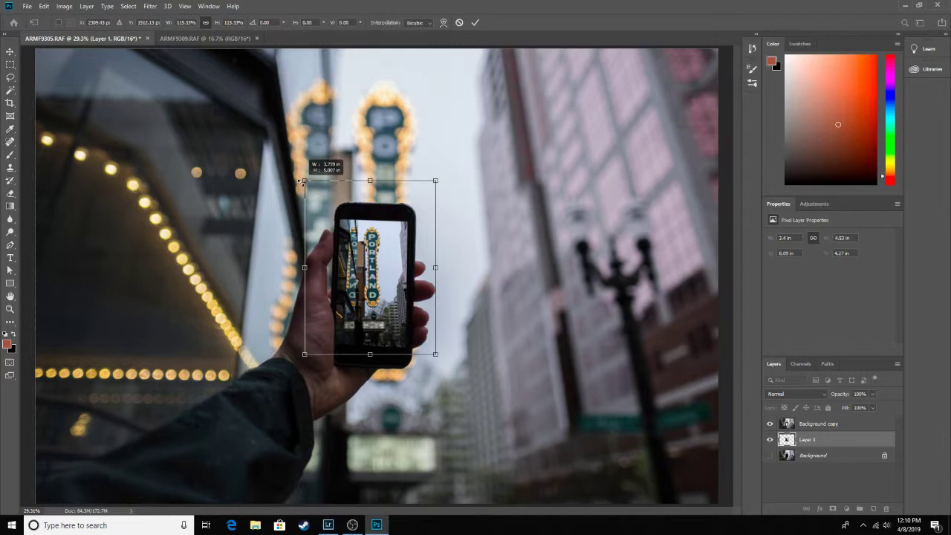
left_click_drag(386, 245, 393, 248)
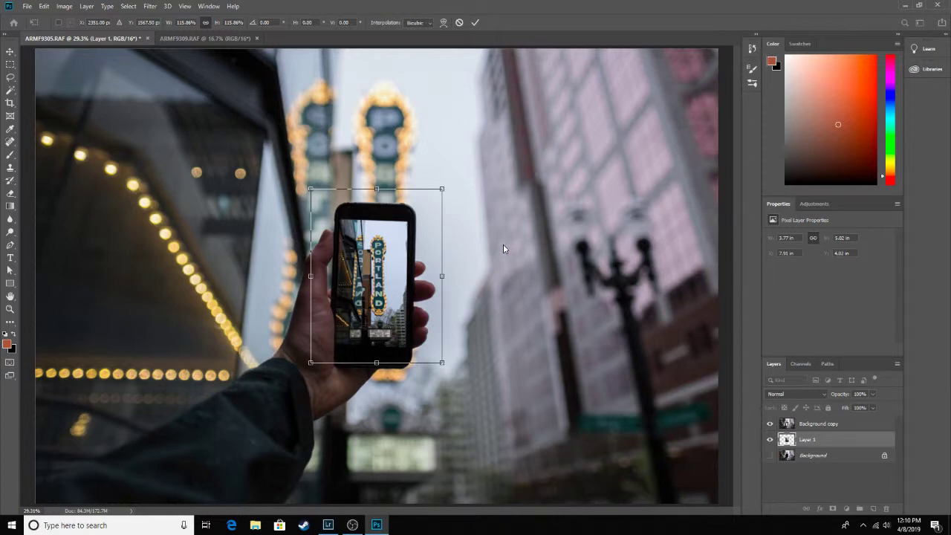
key("Return")
key("z")
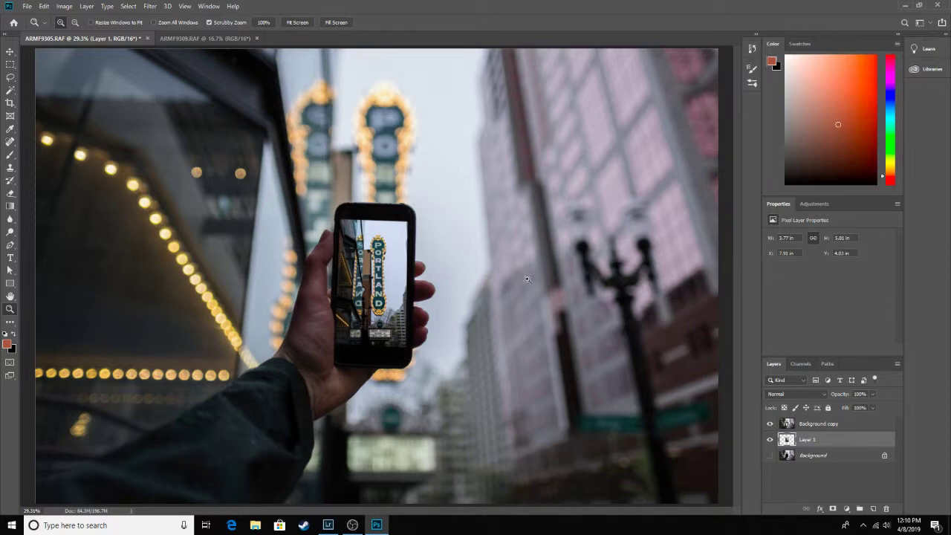
- Save the composite so ARMF9305-Edit.tif returns to Lightroom
left_click(26, 6)
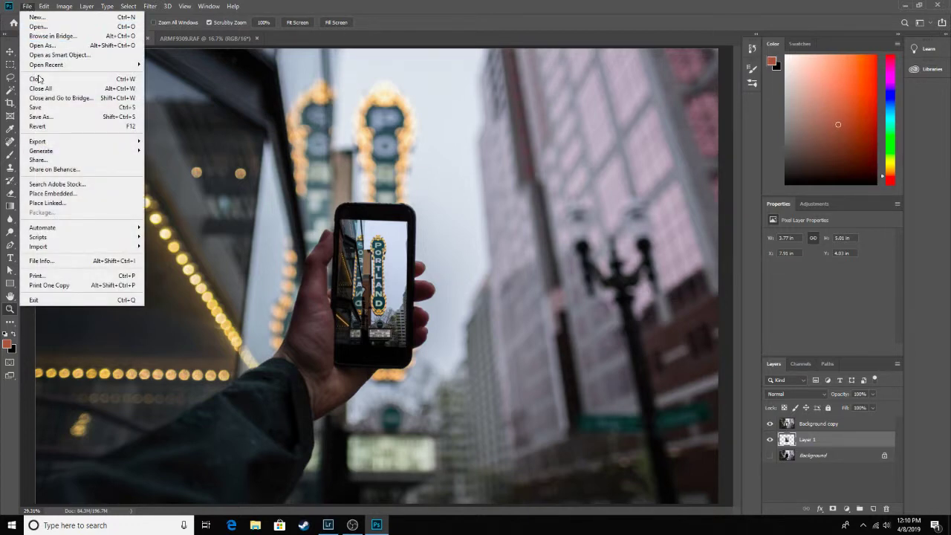
left_click(43, 110)
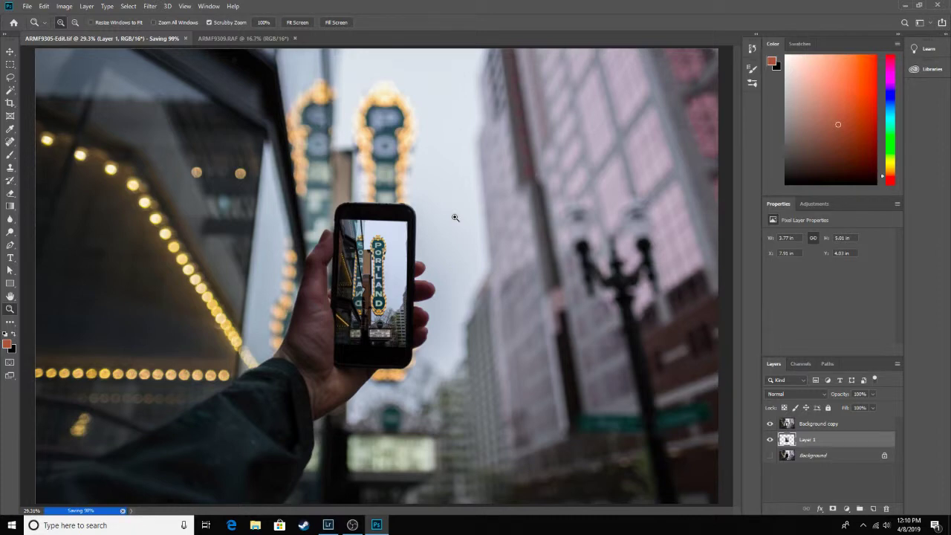
left_click(331, 526)
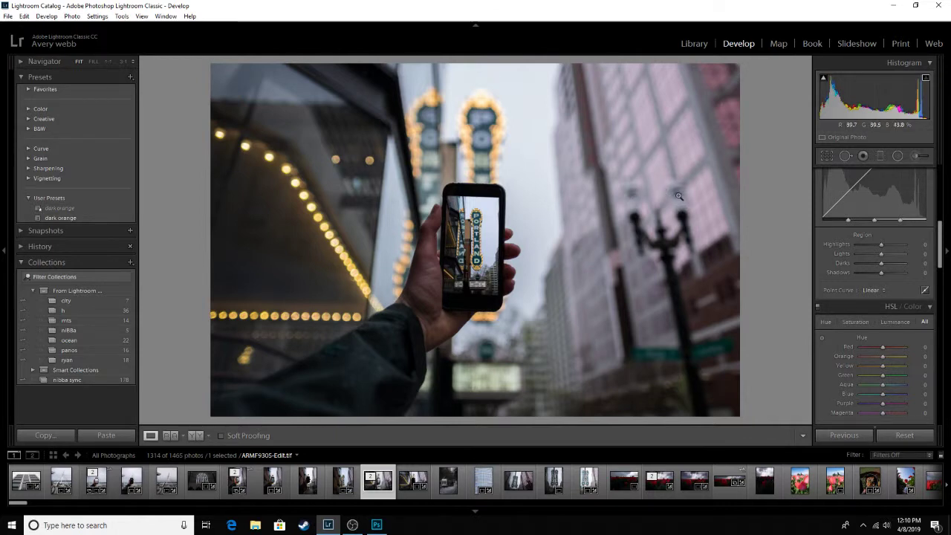
- Scroll the Develop panel back to the top and start a Radial Filter on the composite
scroll(858, 260, "up", 5)
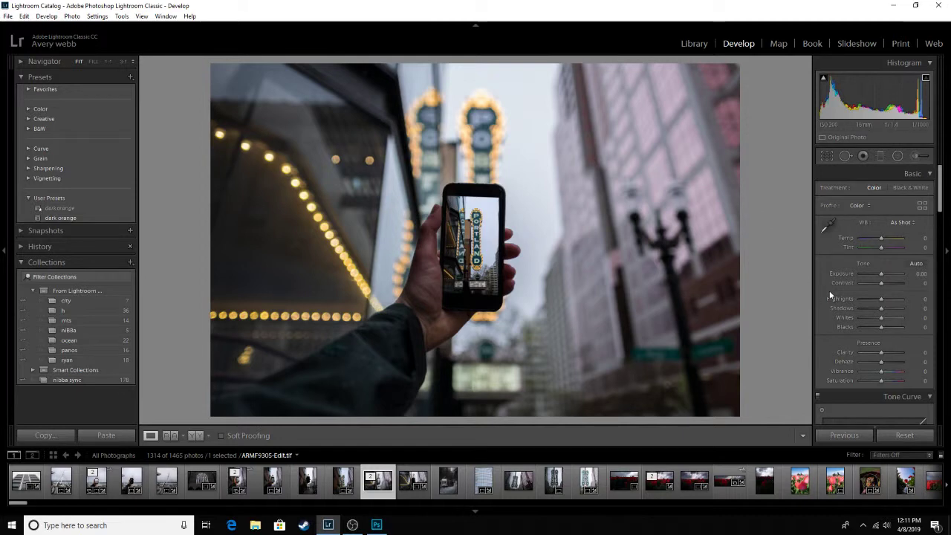
left_click(897, 155)
- Reshape the radial filters and stretch the vignette filter over most of the photo
mouse_move(336, 371)
left_mouse_down()
mouse_move(393, 372)
mouse_move(415, 382)
mouse_move(405, 371)
mouse_move(409, 387)
mouse_move(378, 397)
mouse_move(395, 396)
mouse_move(374, 413)
mouse_move(341, 405)
mouse_move(330, 385)
left_mouse_up()
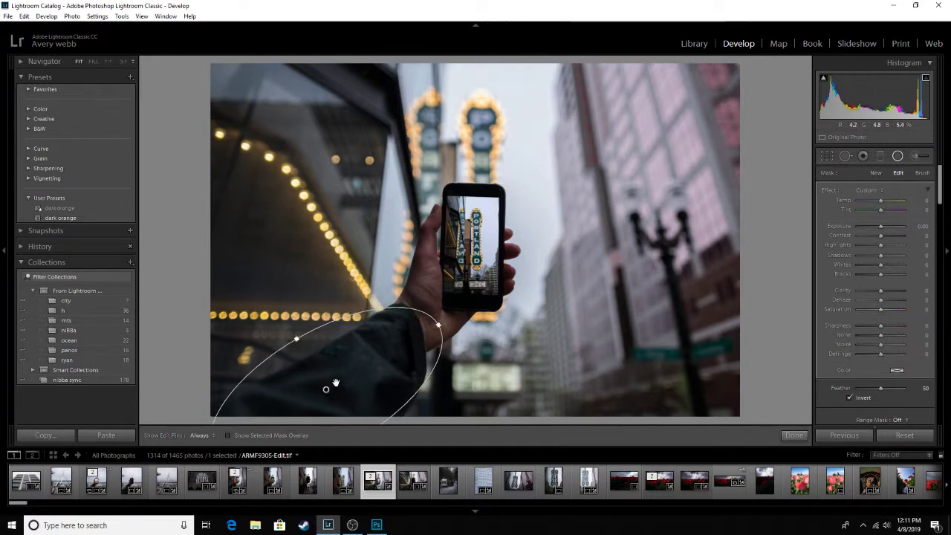
left_click_drag(431, 264, 503, 337)
left_click_drag(431, 261, 462, 277)
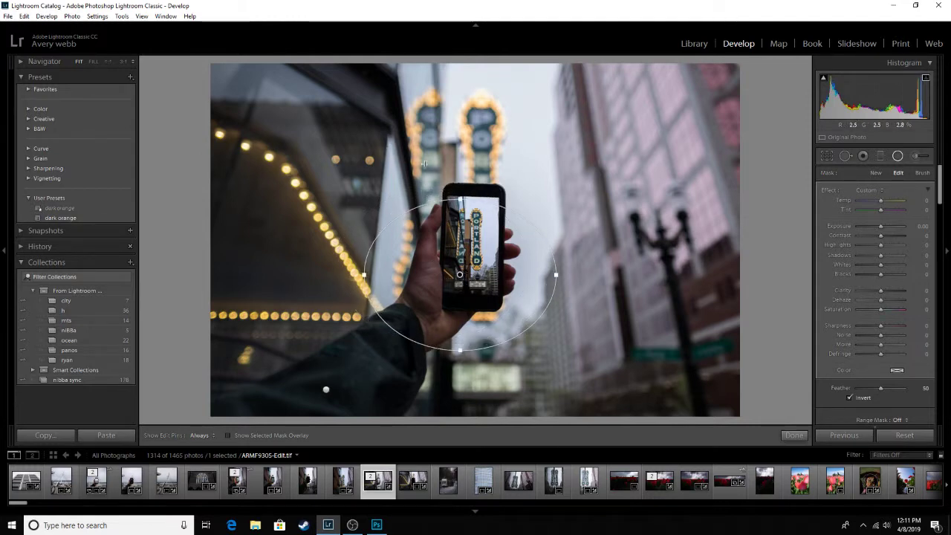
left_click_drag(424, 162, 391, 280)
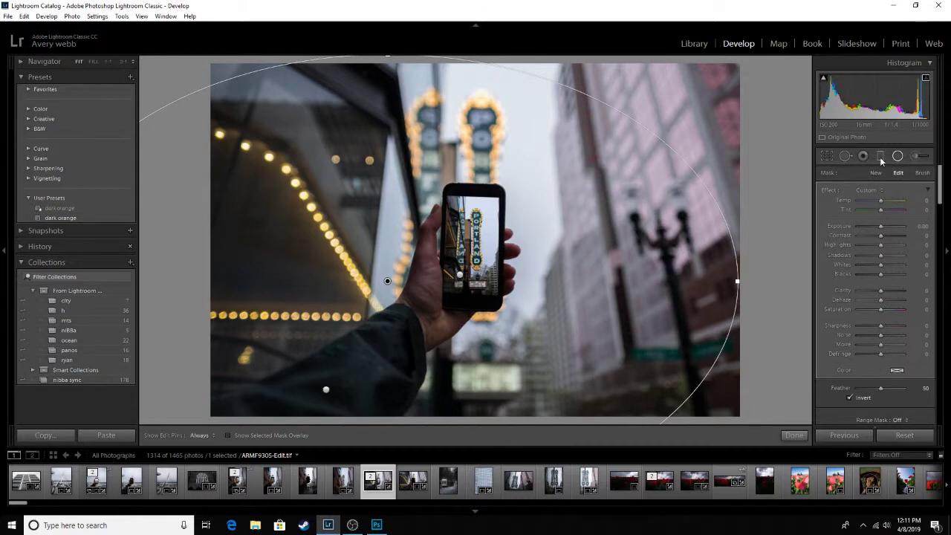
- Try and delete a diagonal Graduated Filter, then draw a new radial filter around the phone
key("m")
left_click_drag(628, 339, 324, 133)
key("Delete")
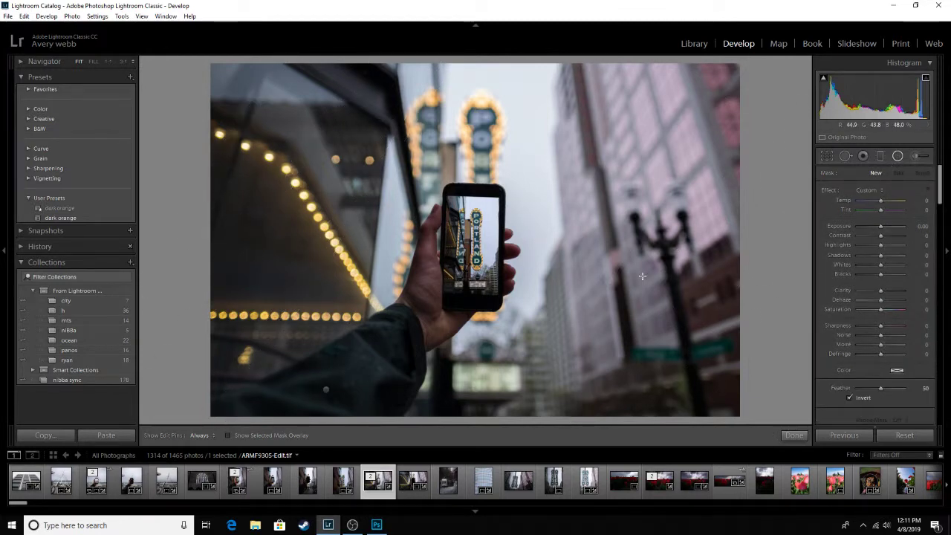
left_click(460, 276)
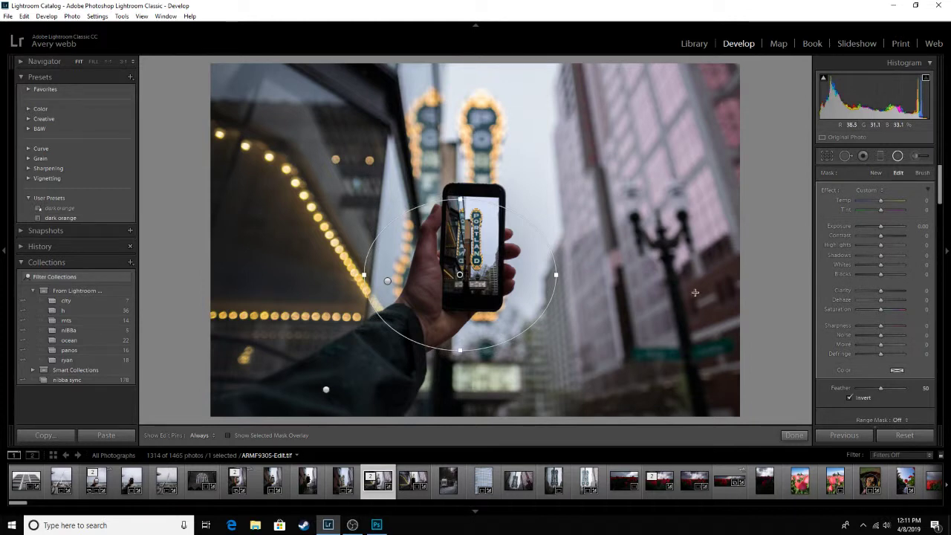
- Add a Color range mask sampled from the hand's skin and set its Amount to 27
left_click(899, 421)
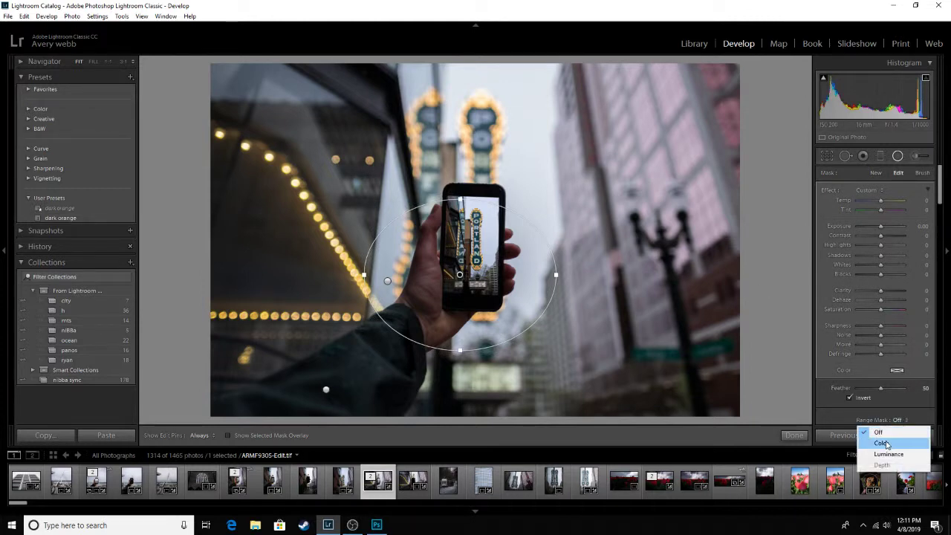
left_click(880, 441)
left_click(426, 276)
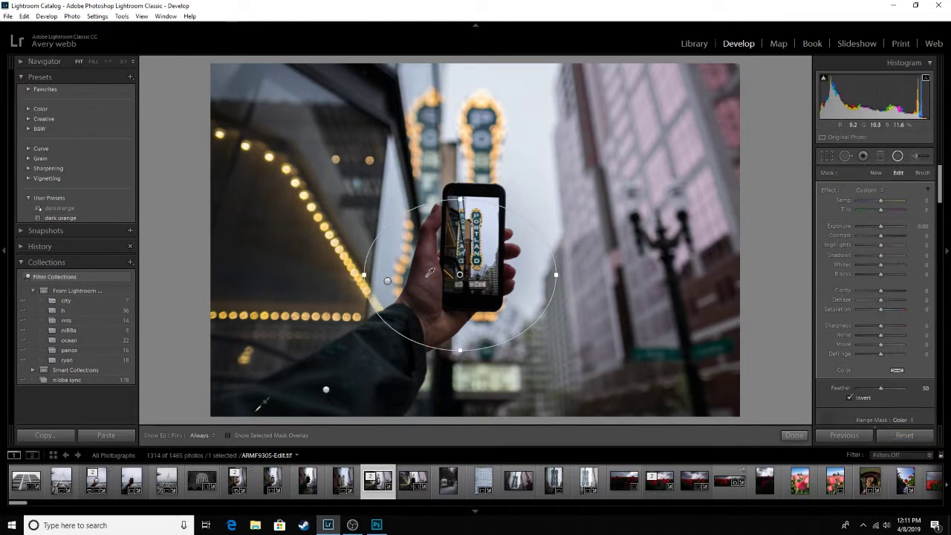
left_click(227, 436)
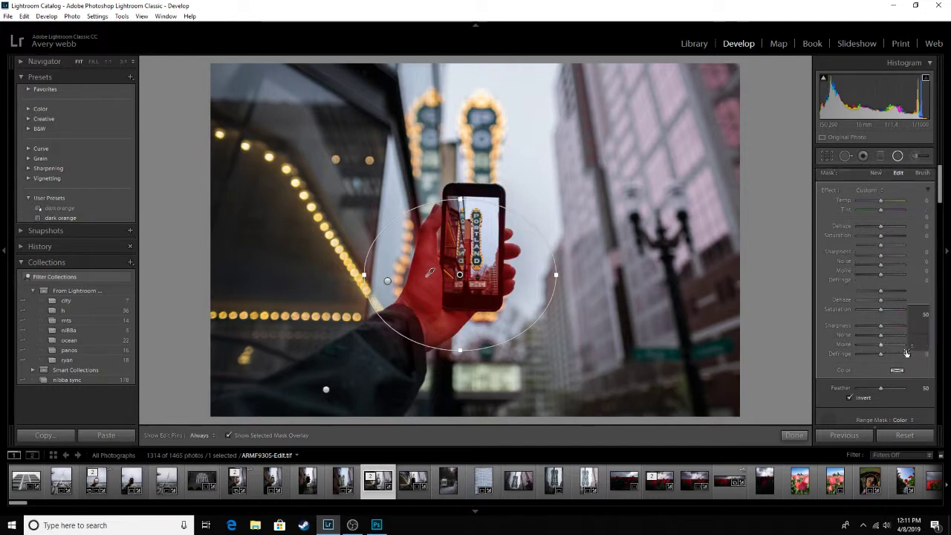
scroll(894, 362, "down", 2)
left_click_drag(867, 362, 866, 363)
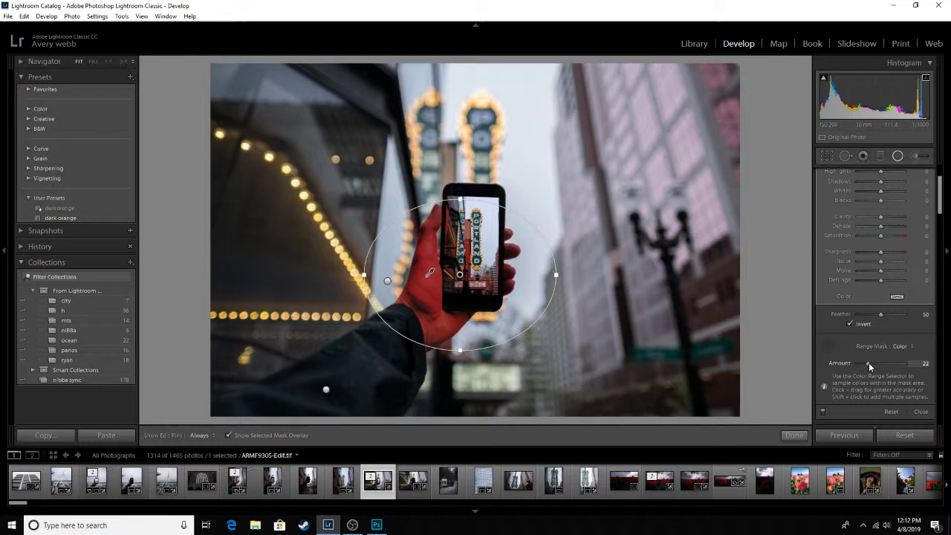
left_click_drag(868, 362, 868, 364)
left_click(228, 435)
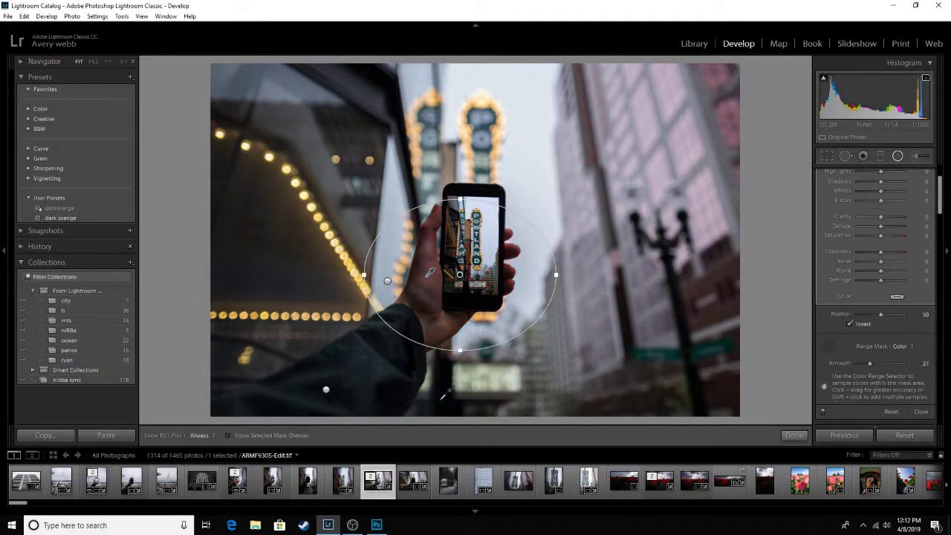
scroll(895, 279, "up", 3)
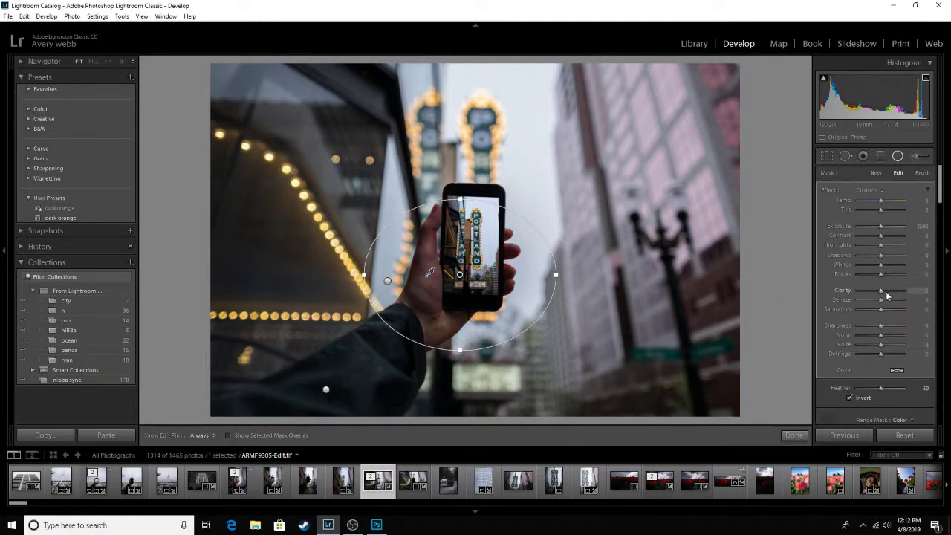
- Set the phone filter to Clarity 24, Shadows 22, Exposure 0.52, Highlights 100, Feather 82
mouse_move(880, 293)
left_mouse_down()
mouse_move(902, 296)
mouse_move(886, 297)
left_mouse_up()
left_click_drag(880, 256, 883, 259)
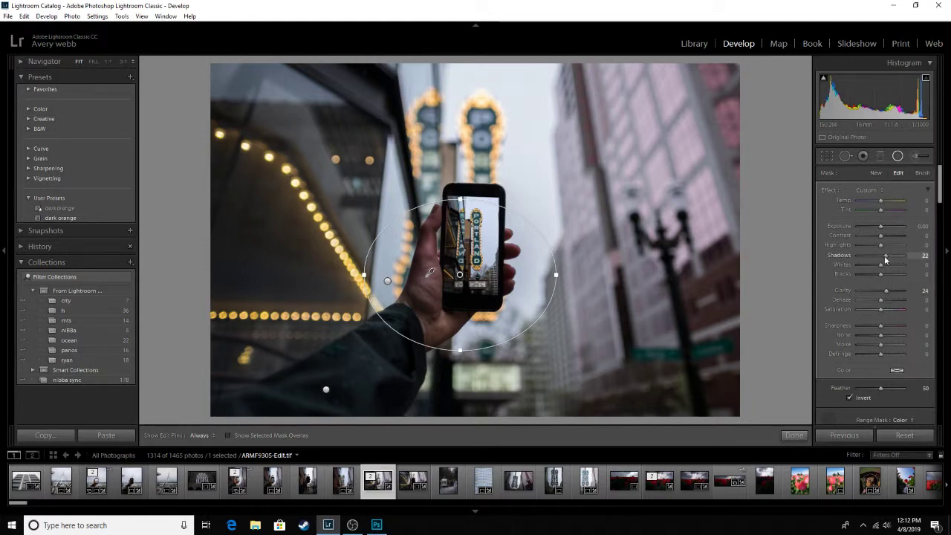
left_click_drag(880, 226, 883, 232)
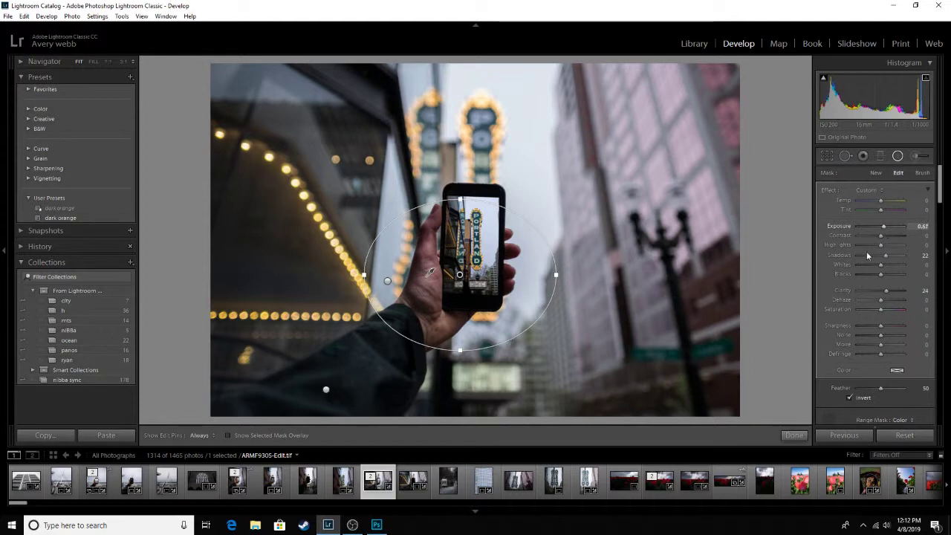
left_click(897, 419)
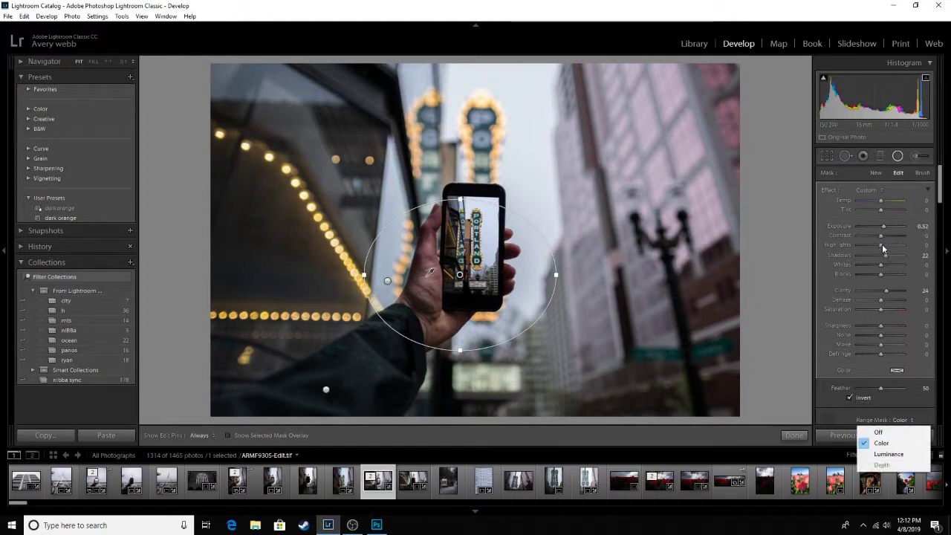
left_click_drag(883, 248, 911, 256)
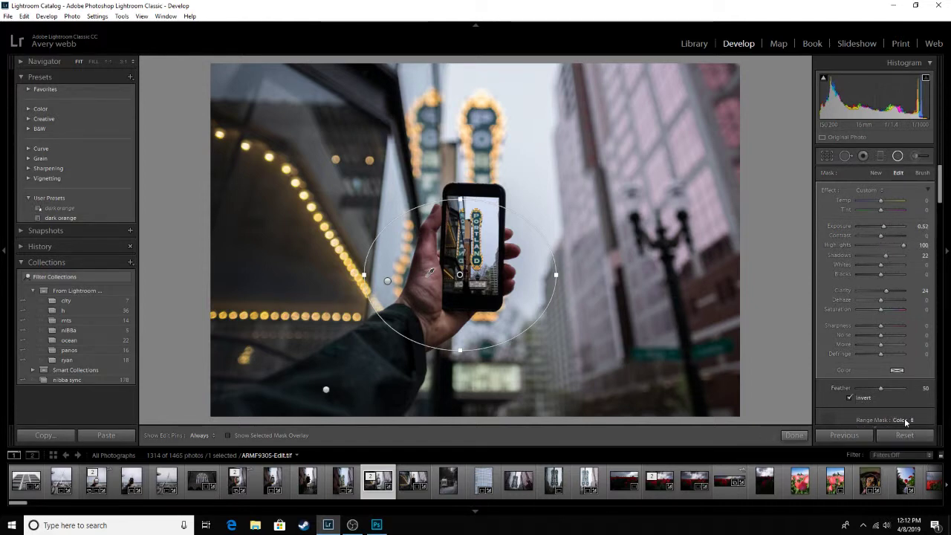
left_click(903, 420)
left_click(229, 434)
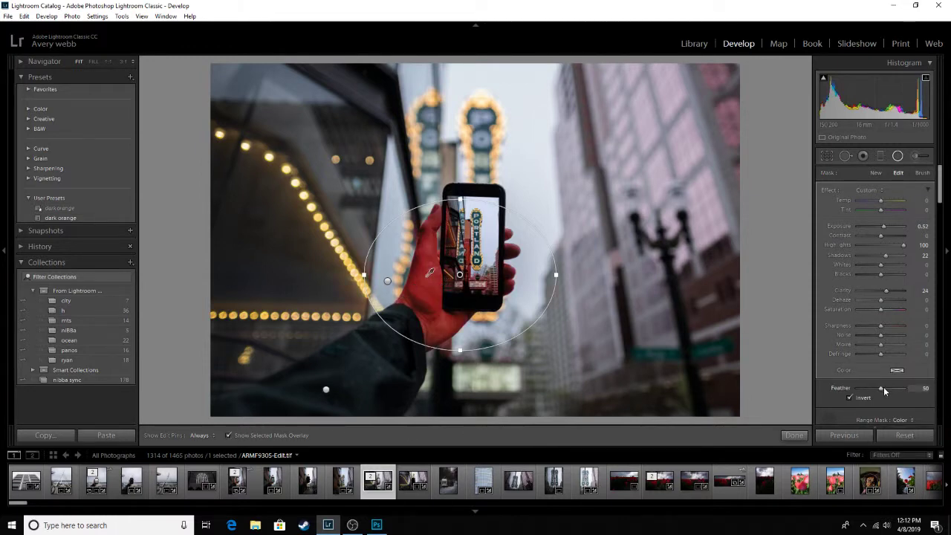
left_click_drag(874, 393, 889, 394)
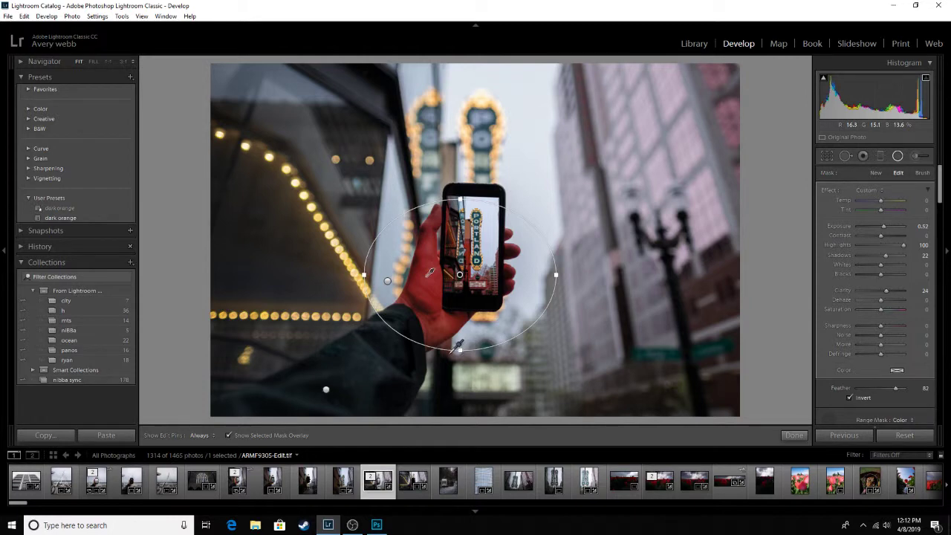
key("Escape")
- Stretch the phone filter taller and set its colour range Amount to about 41
left_click_drag(460, 348, 462, 356)
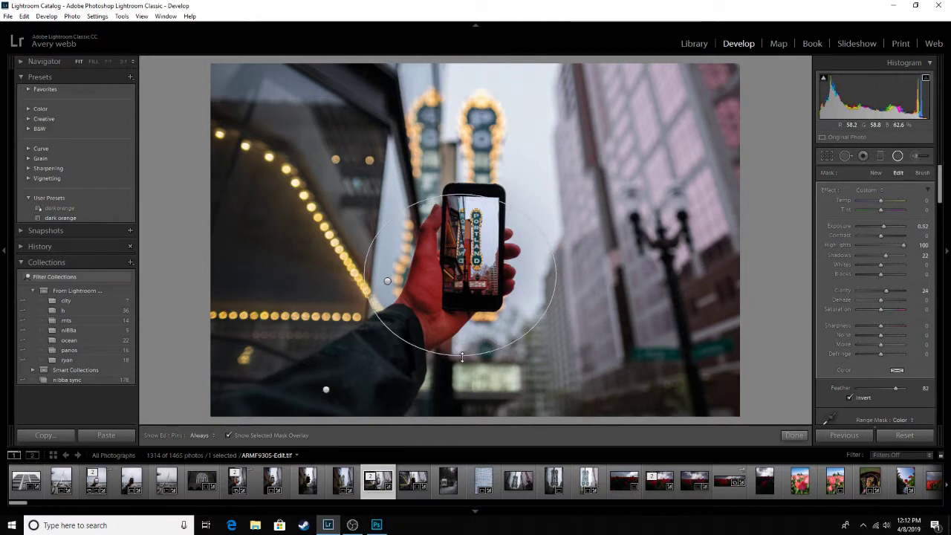
scroll(894, 415, "down", 2)
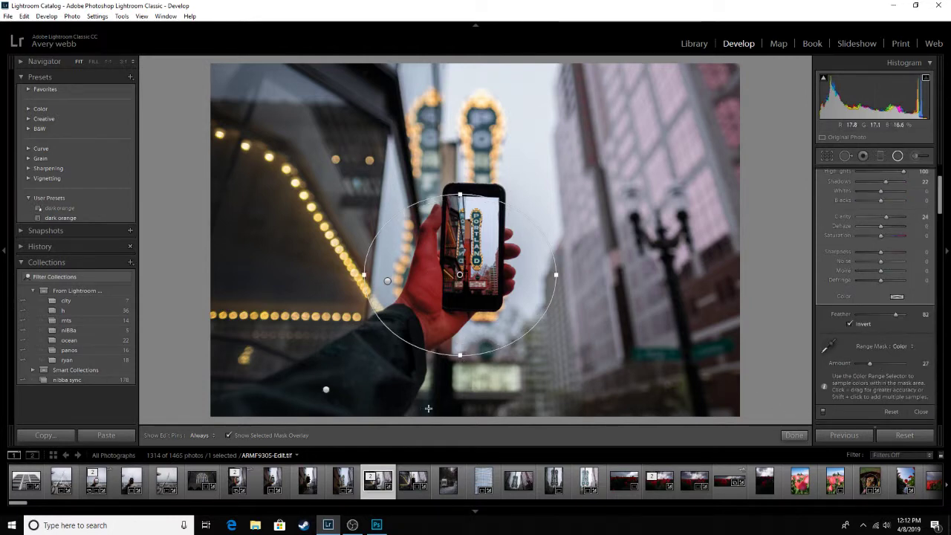
left_click_drag(870, 363, 872, 365)
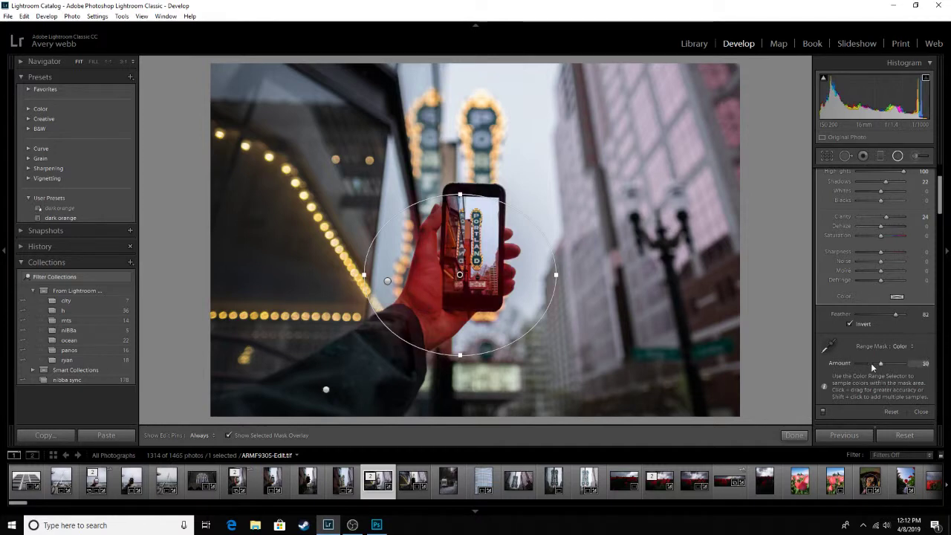
left_click(229, 435)
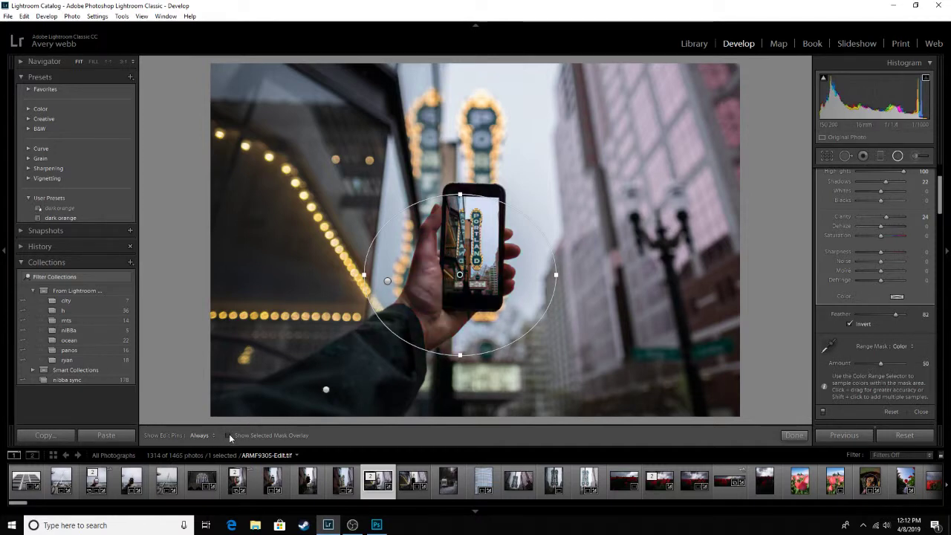
left_click(537, 312)
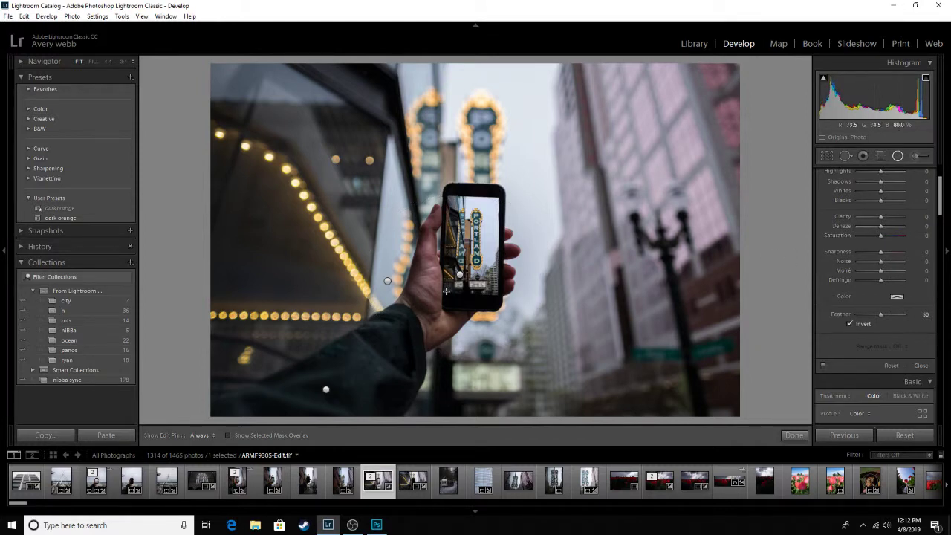
left_click(387, 280)
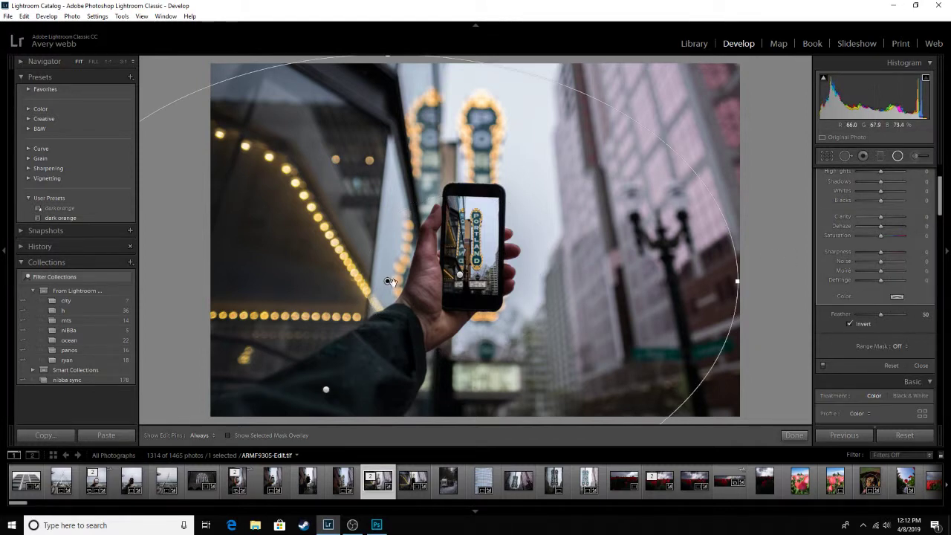
left_click(459, 275)
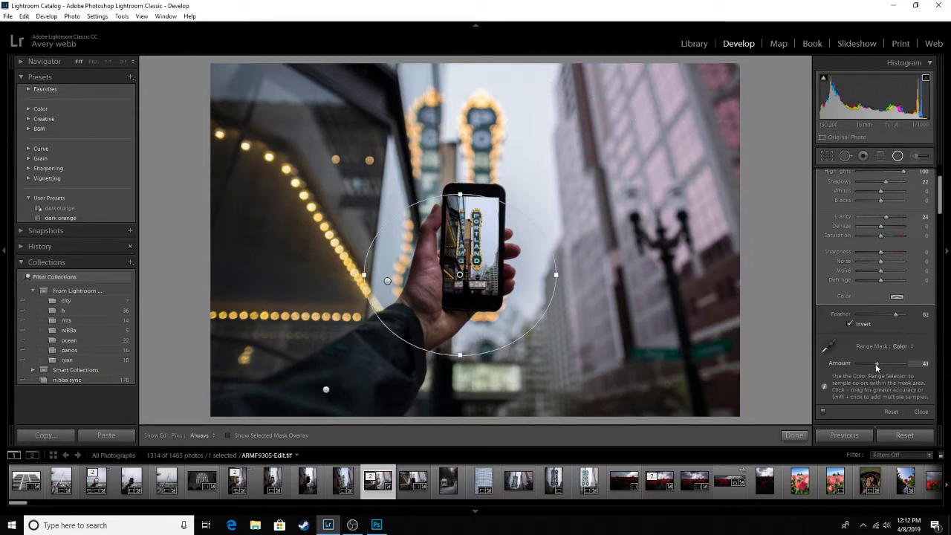
left_click_drag(876, 367, 875, 367)
- Lower the phone filter's Clarity to 5 and draw a new radial filter over the lower-left arm
key("shift+m")
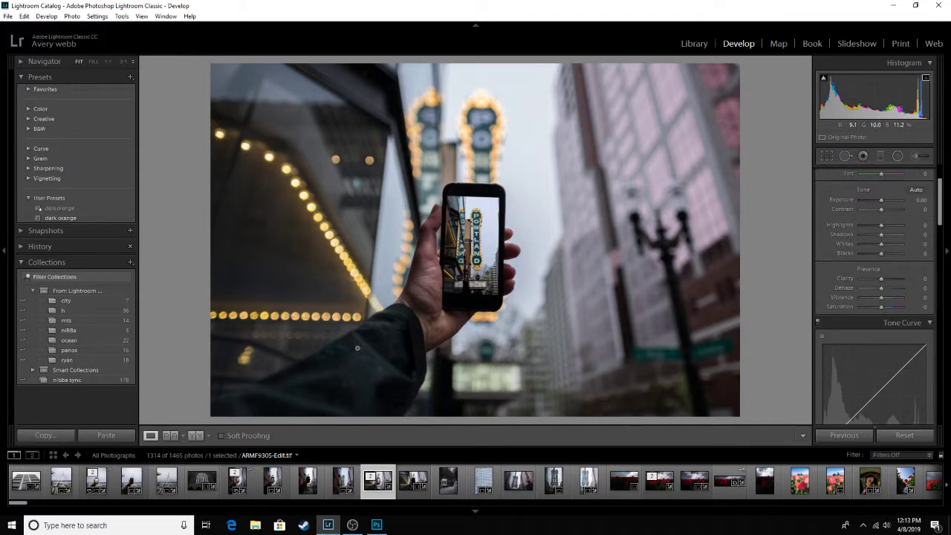
left_click(897, 155)
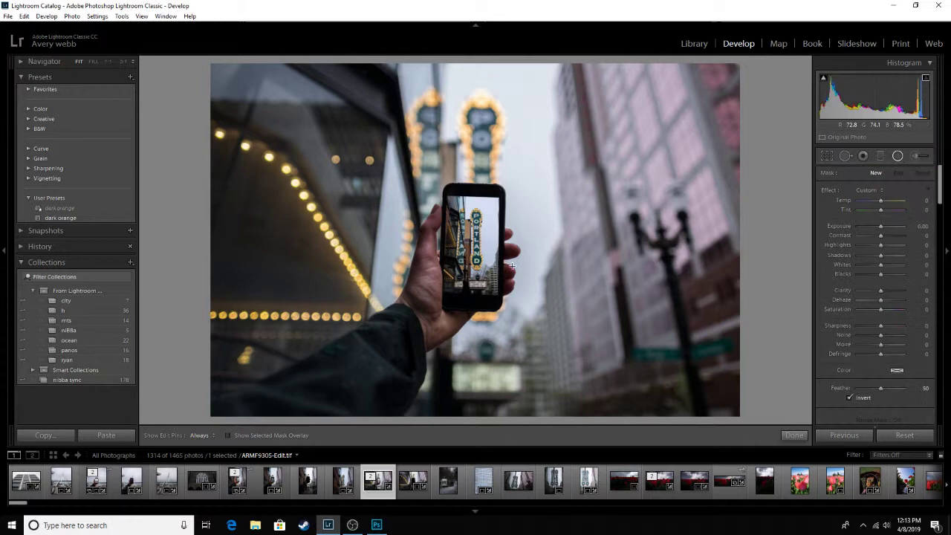
left_click(460, 275)
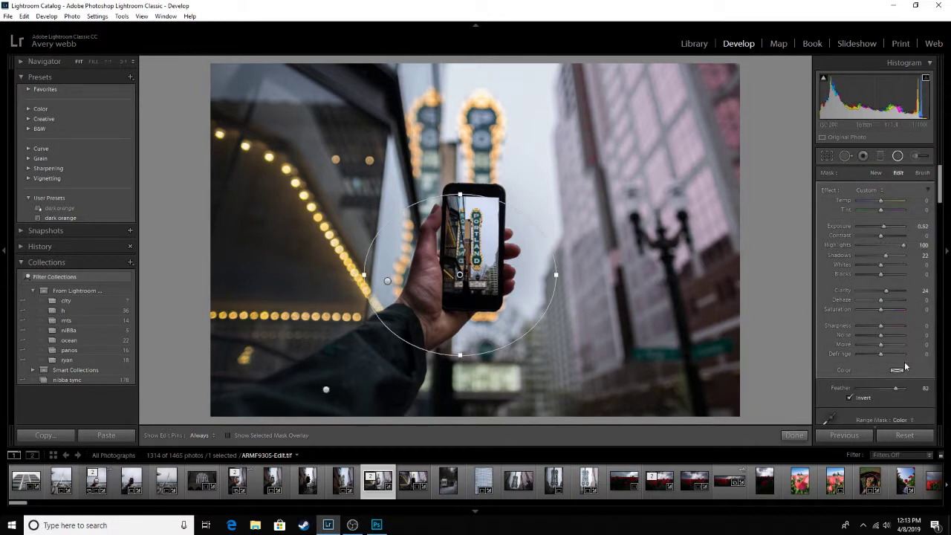
left_click_drag(888, 291, 882, 290)
mouse_move(328, 388)
left_mouse_down()
mouse_move(455, 352)
mouse_move(447, 319)
left_mouse_up()
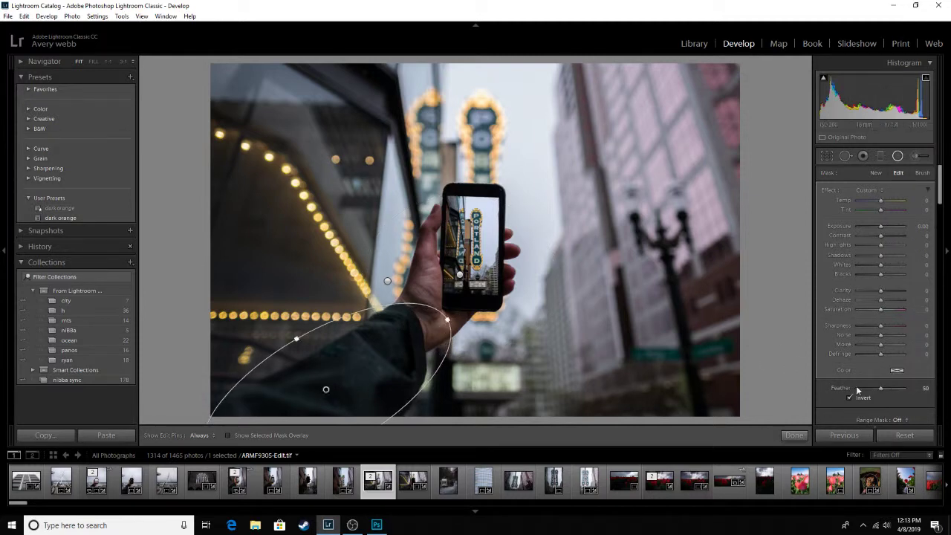
- Limit the arm filter with a Color range mask sampled from the sleeve
left_click(897, 419)
left_click(882, 443)
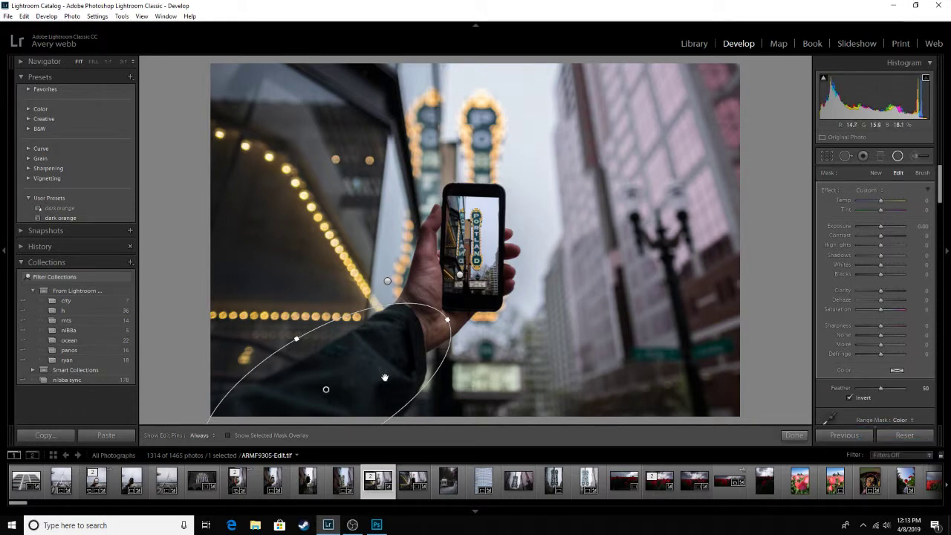
left_click(372, 368)
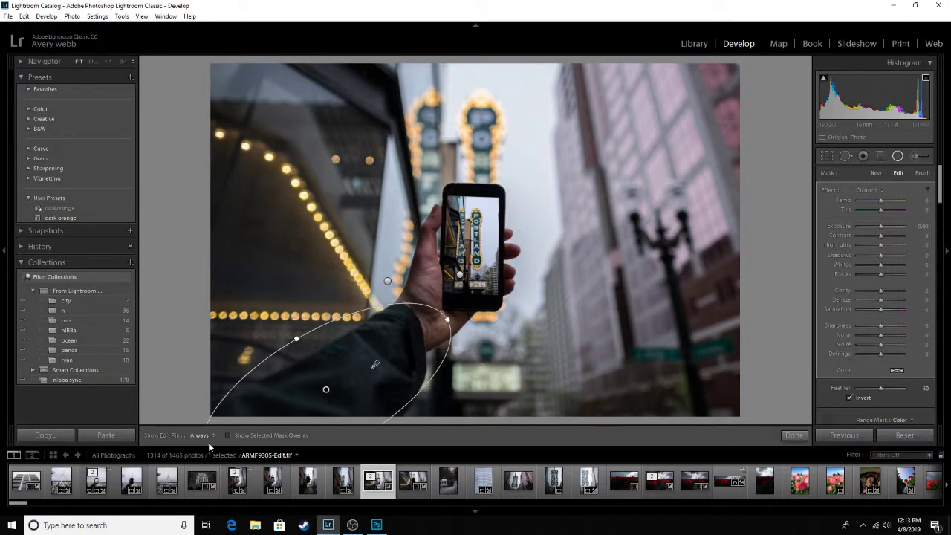
left_click(229, 436)
scroll(898, 415, "down", 2)
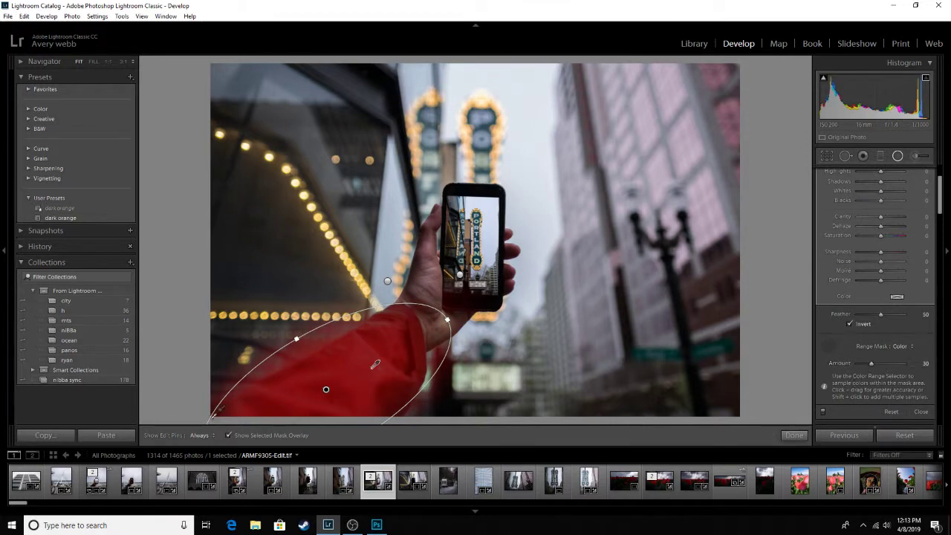
left_click(230, 436)
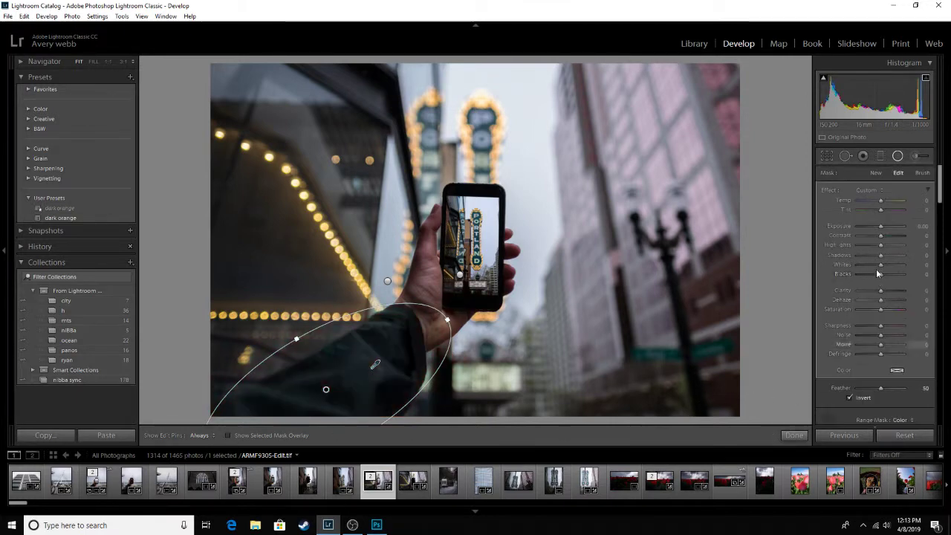
scroll(876, 289, "up", 2)
- Give the arm filter Clarity 43, Exposure 0.17 and a slight Shadows lift
key("Up")
key("Up")
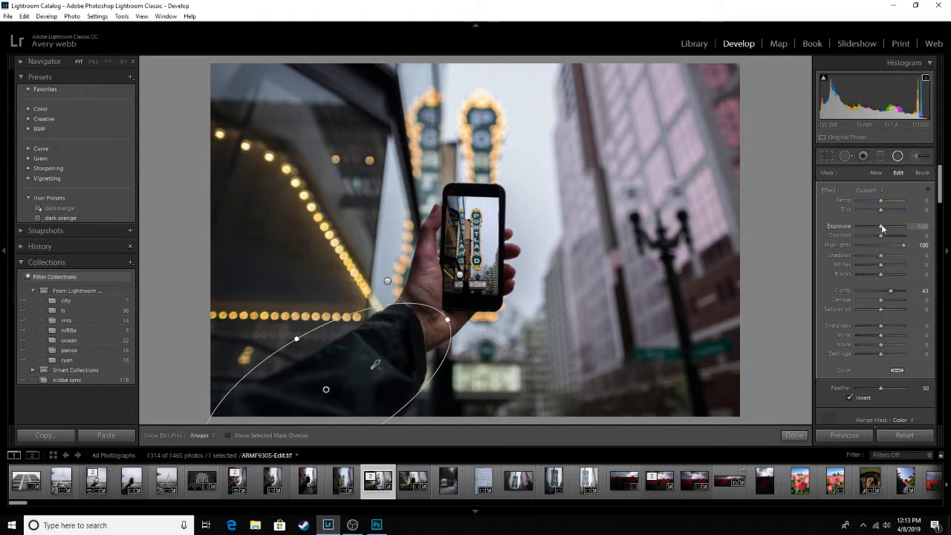
key("Up")
key("Up")
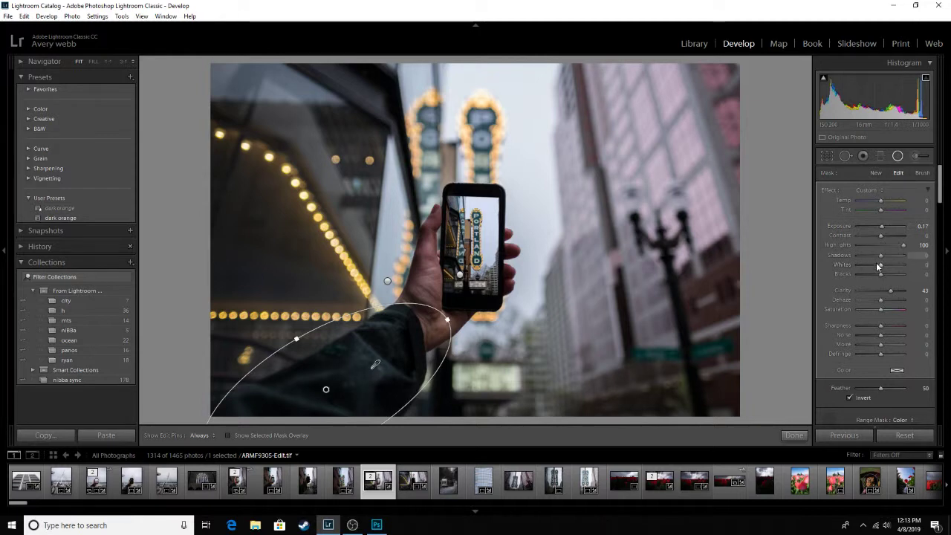
left_click_drag(881, 255, 883, 258)
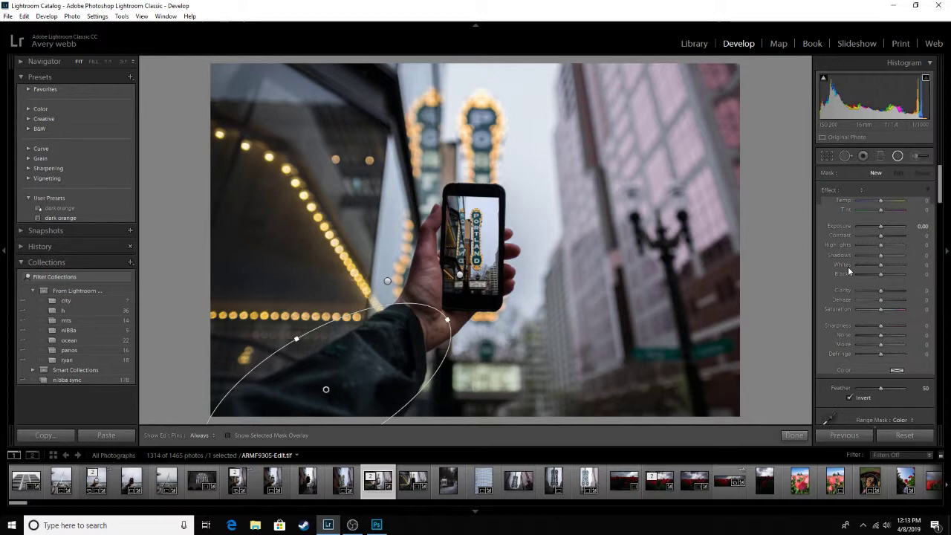
key("Escape")
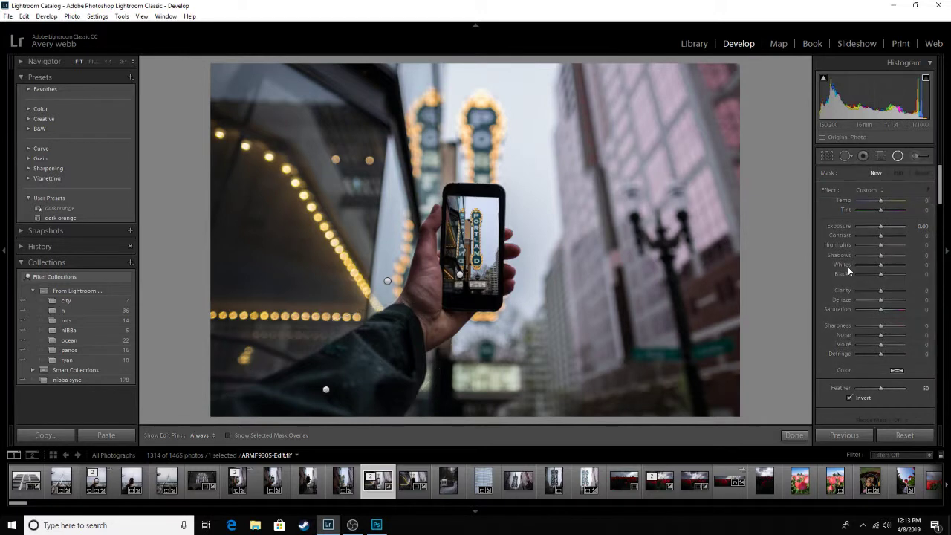
- On the large radial filter set Clarity and Saturation -4, uncheck Invert, and Exposure -0.44
left_click(896, 156)
left_click(896, 156)
left_click(386, 281)
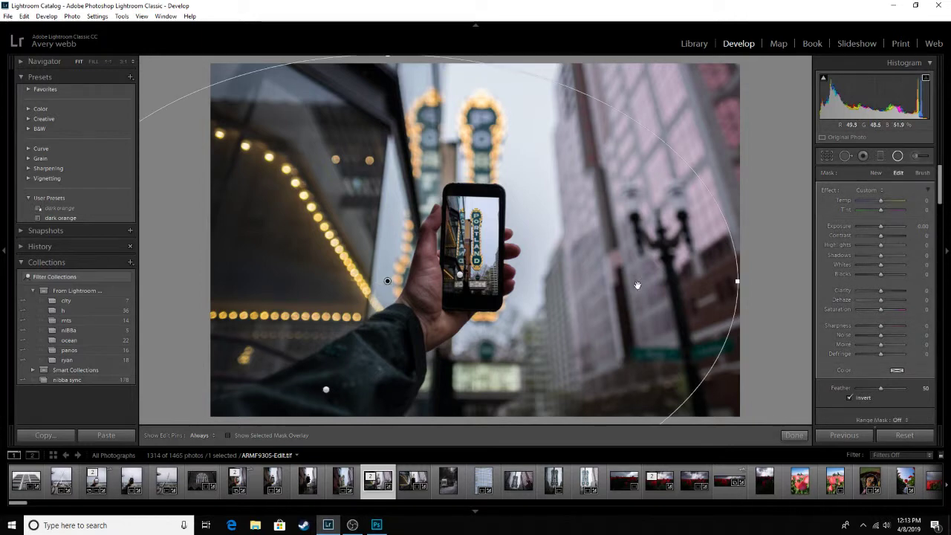
left_click_drag(882, 292, 881, 293)
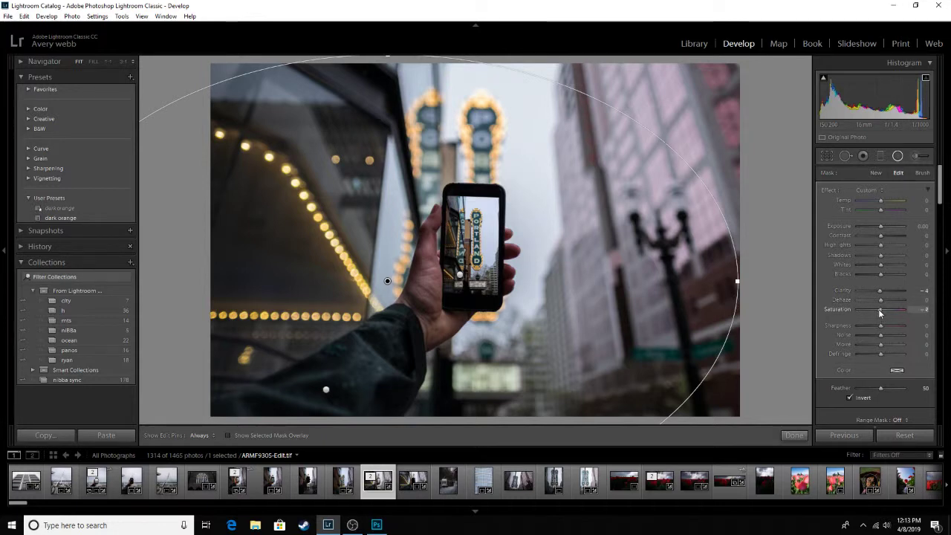
left_click_drag(880, 312, 878, 311)
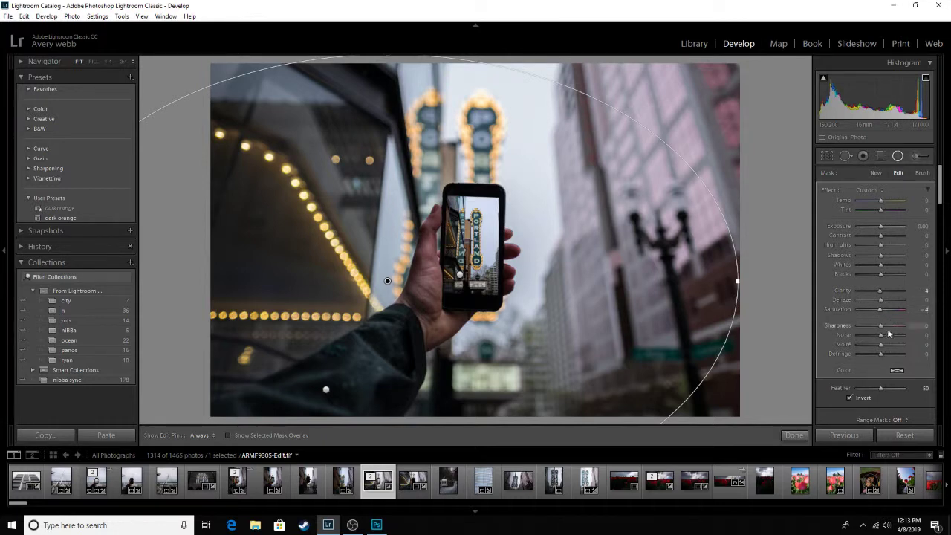
left_click(848, 399)
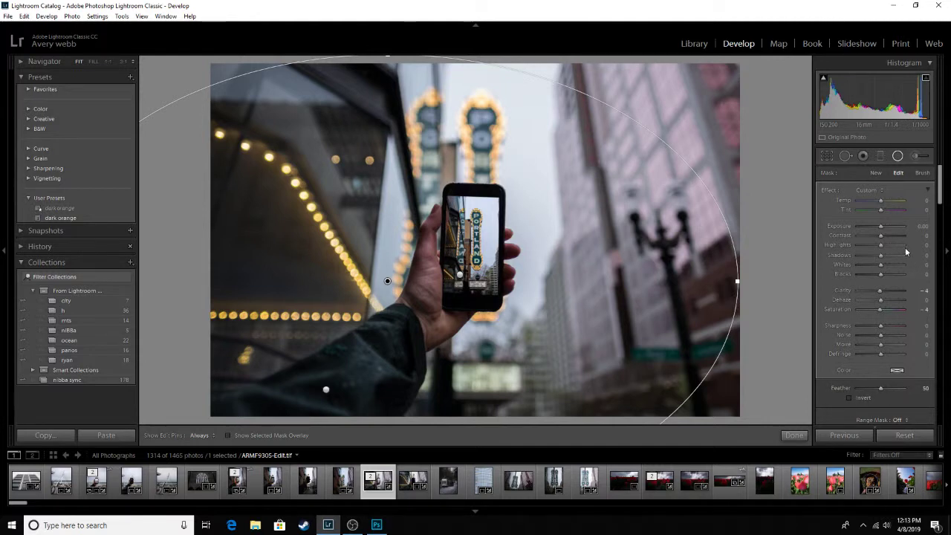
left_click_drag(881, 226, 879, 228)
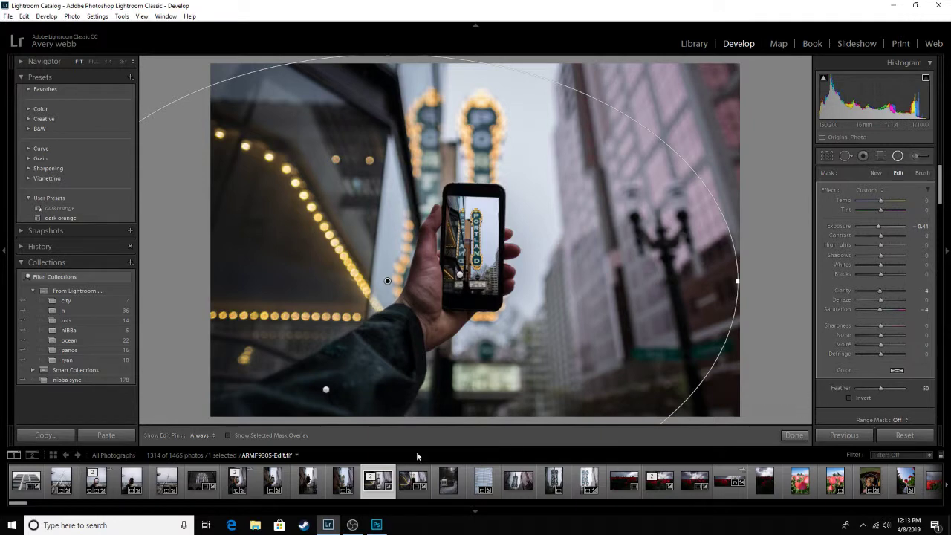
- Reshape and reposition the vignette ellipse around the phone while checking the mask overlay
left_click(228, 436)
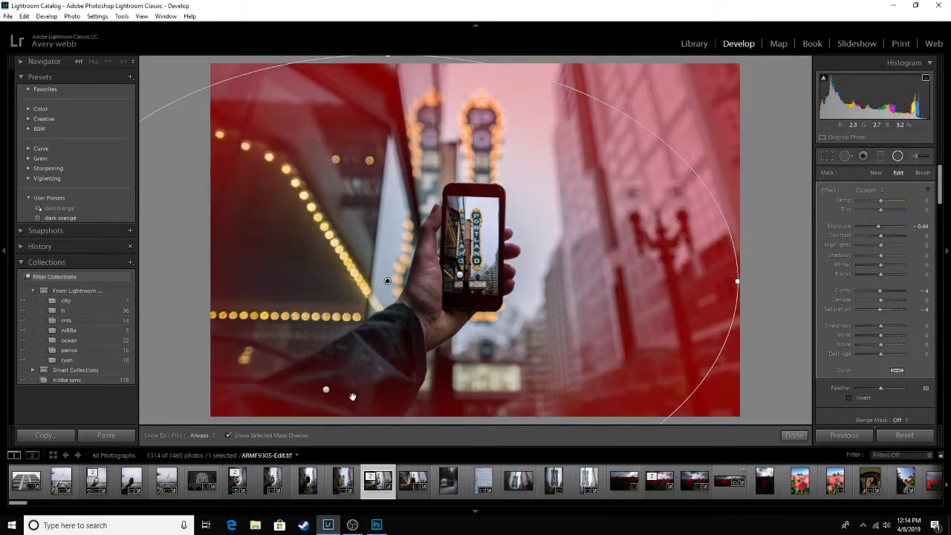
left_click_drag(387, 280, 414, 174)
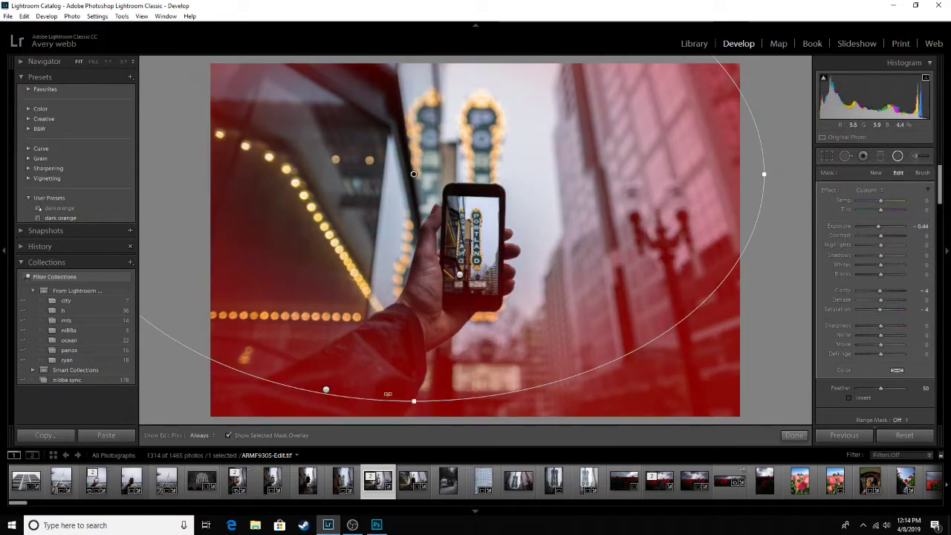
left_click_drag(418, 402, 420, 441)
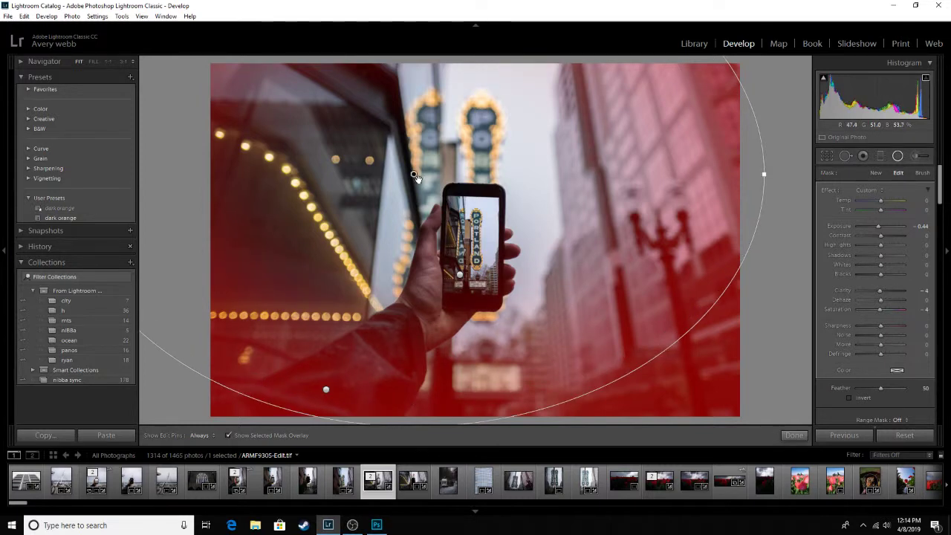
left_click_drag(413, 174, 460, 266)
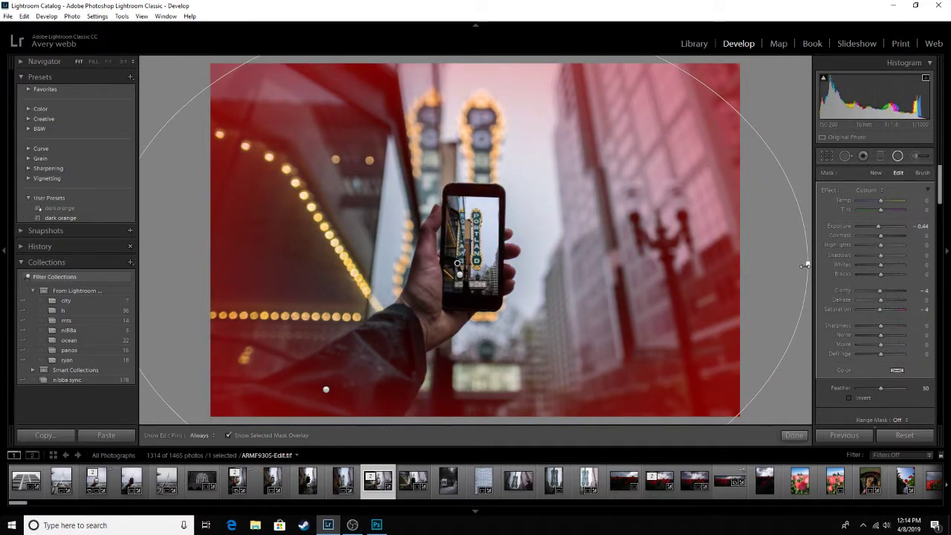
left_click_drag(808, 263, 778, 263)
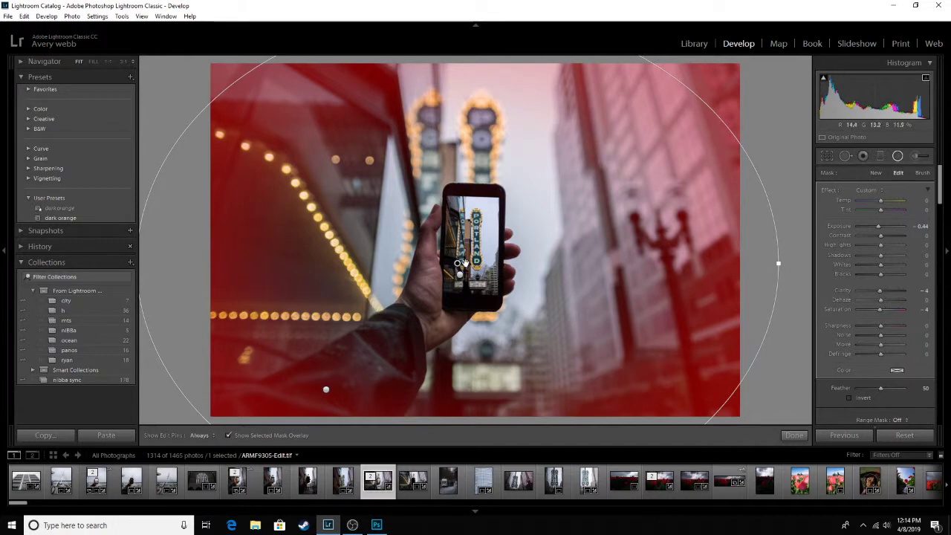
left_click_drag(459, 265, 467, 200)
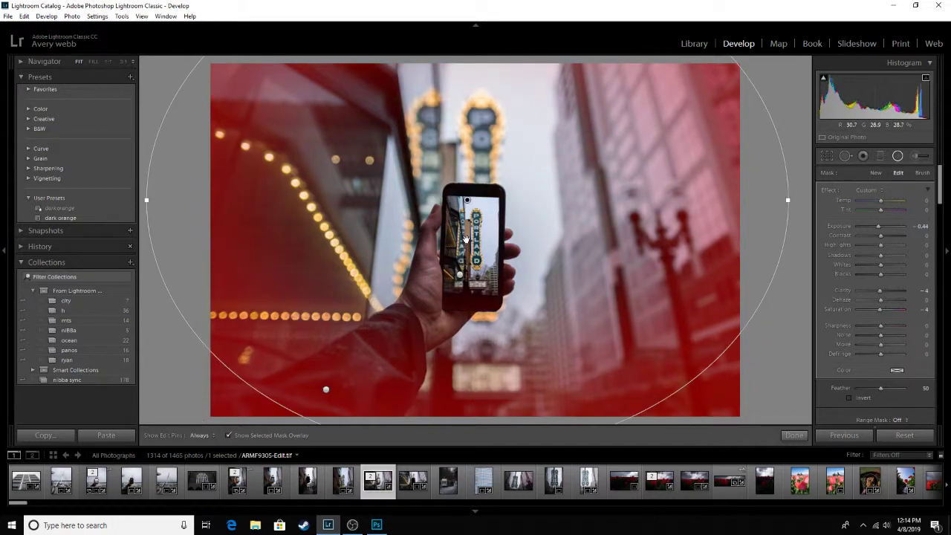
left_click_drag(466, 238, 423, 245)
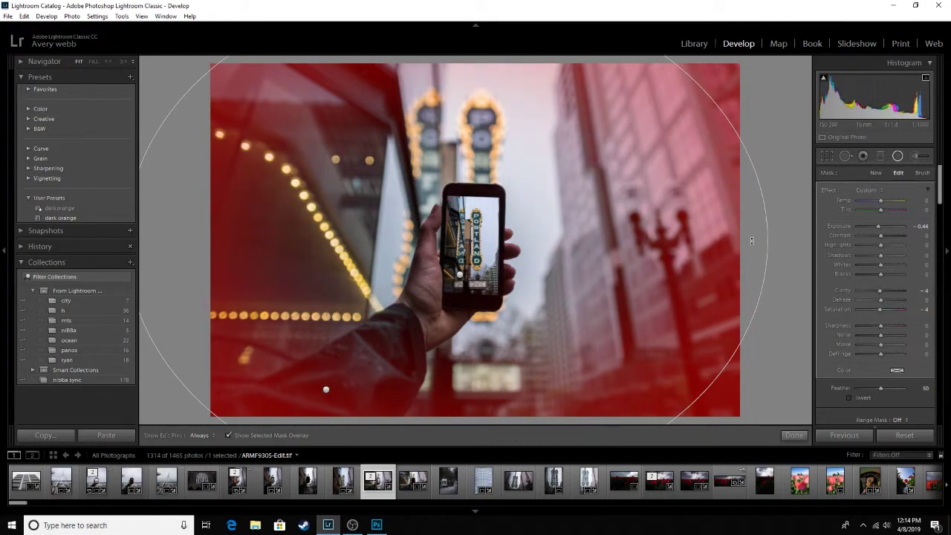
left_click_drag(763, 242, 758, 241)
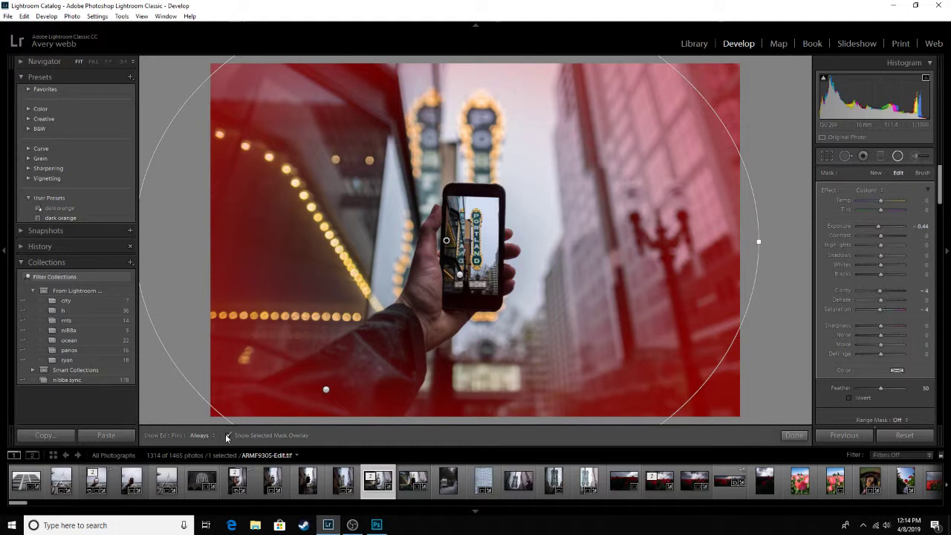
left_click(228, 436)
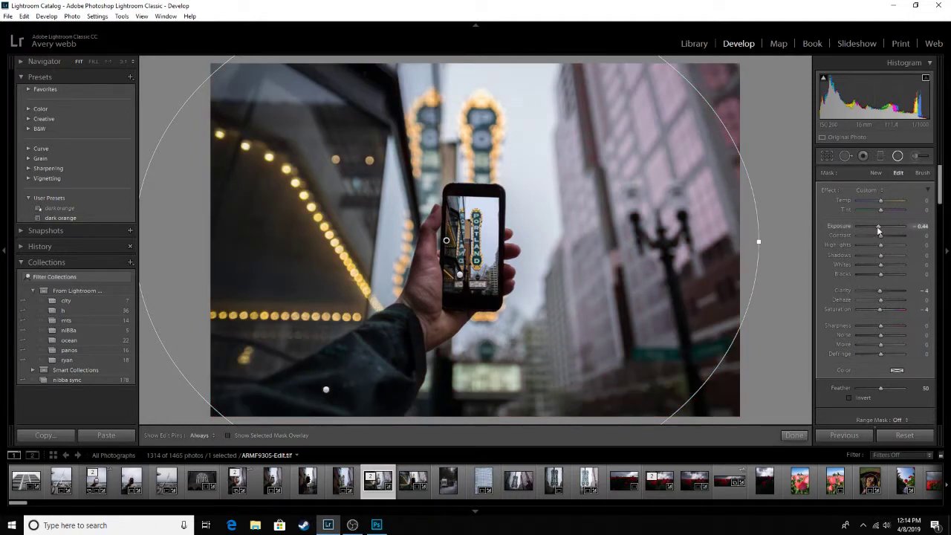
- Raise the vignette's Contrast to 17, drop Highlights to -48, and fine-tune the ellipse
left_click_drag(886, 240, 888, 240)
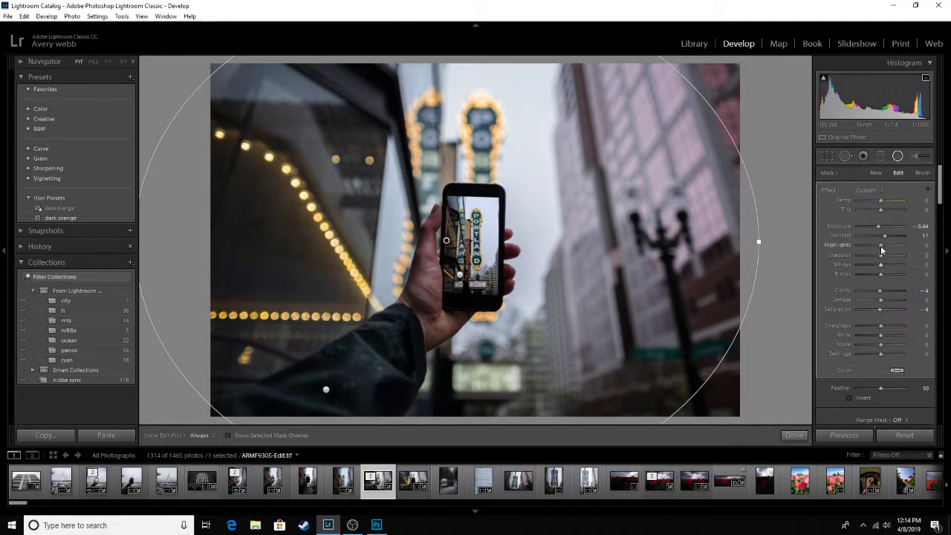
left_click_drag(881, 245, 871, 248)
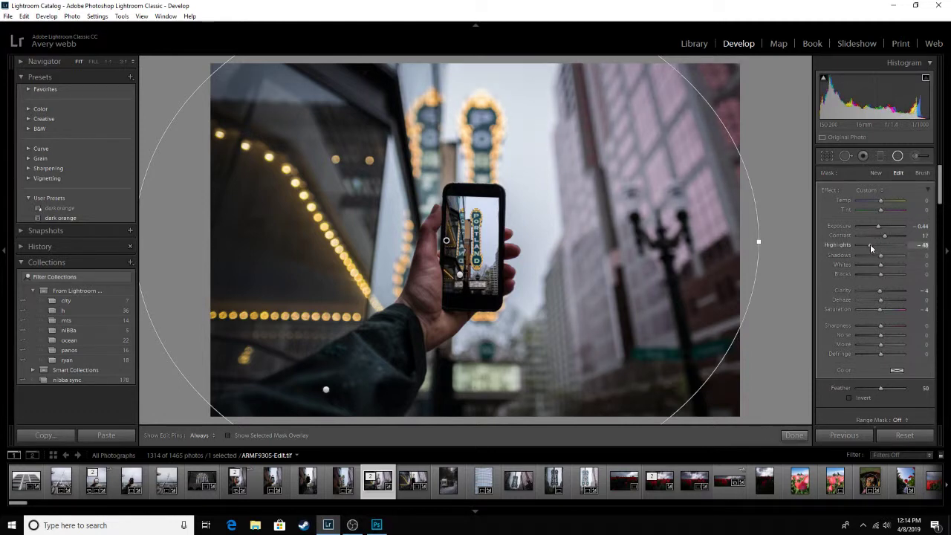
left_click_drag(446, 241, 472, 222)
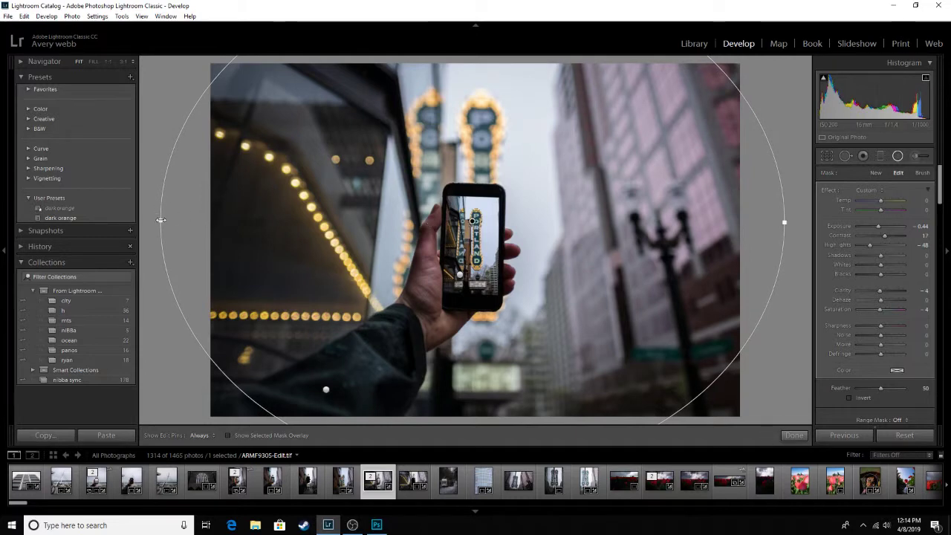
left_click_drag(163, 221, 166, 220)
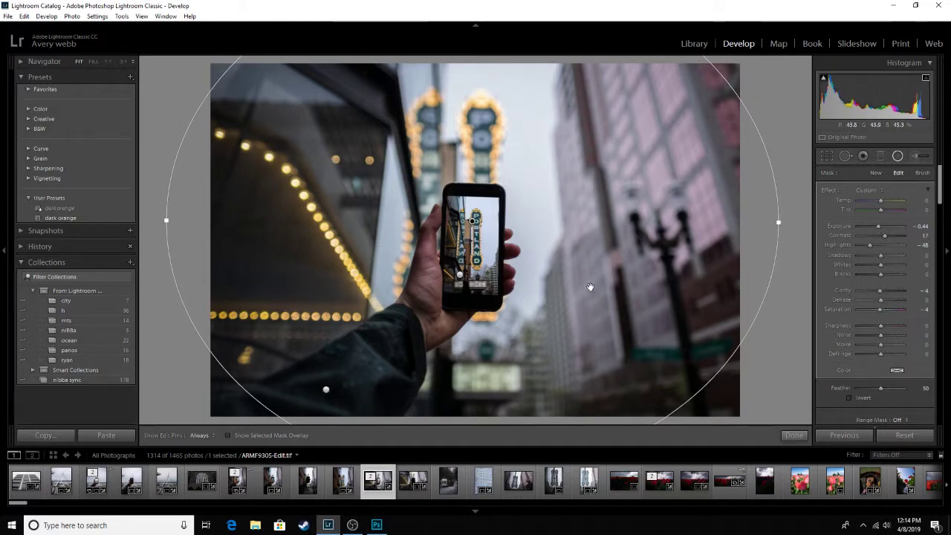
left_click(733, 259)
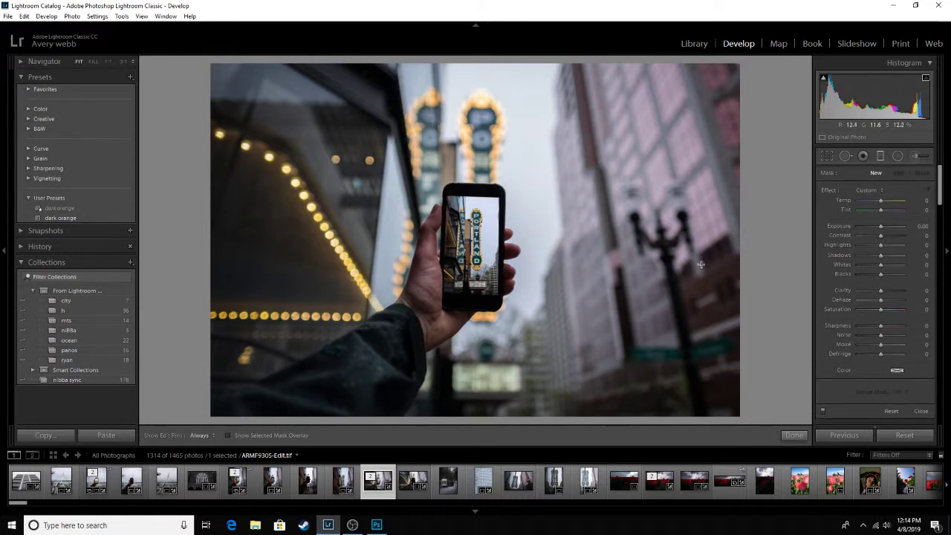
- Draw a graduated filter over the right building and set its exposure to -0.44
left_click_drag(608, 316, 721, 386)
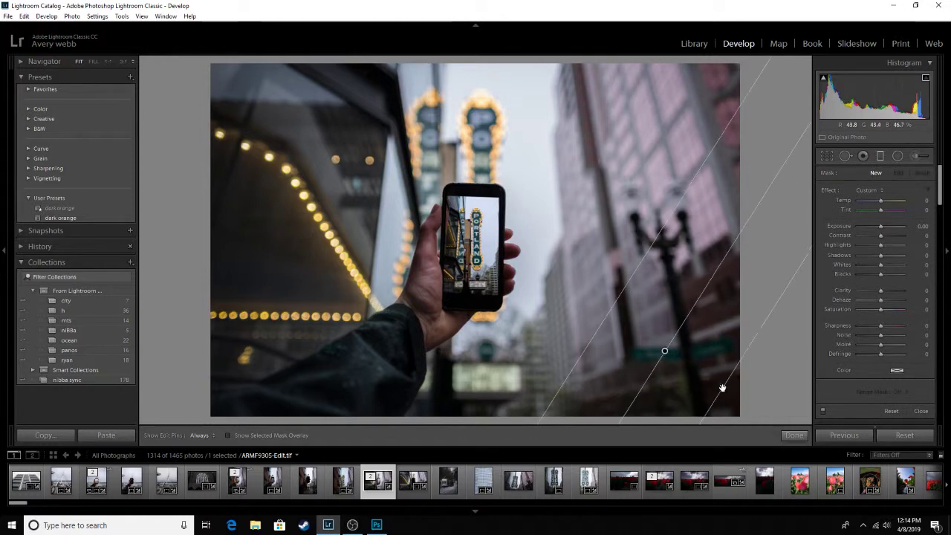
left_click_drag(663, 351, 632, 337)
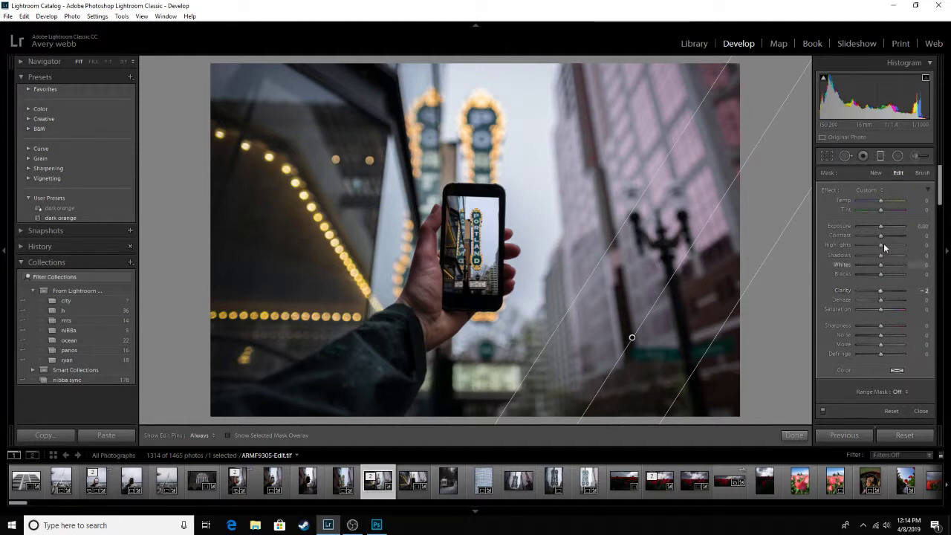
left_click_drag(881, 230, 877, 225)
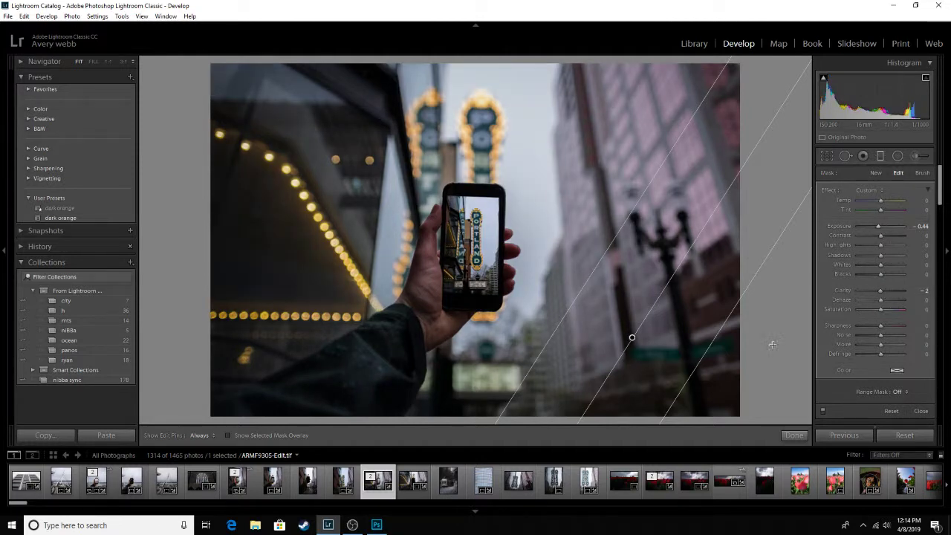
left_click_drag(667, 288, 677, 291)
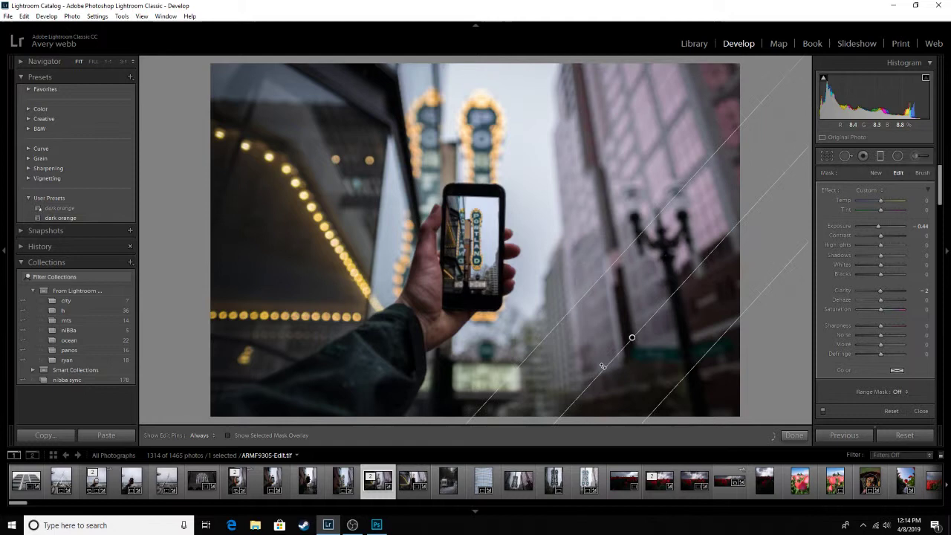
- Angle and shift the gradient diagonally into the lower-right corner, then deselect it
left_click_drag(626, 331, 601, 308)
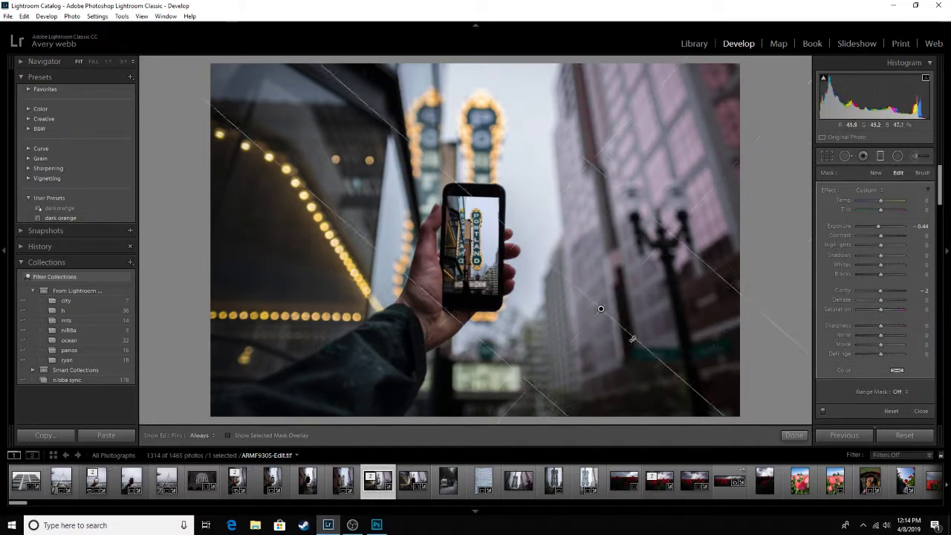
left_click_drag(656, 299, 654, 294)
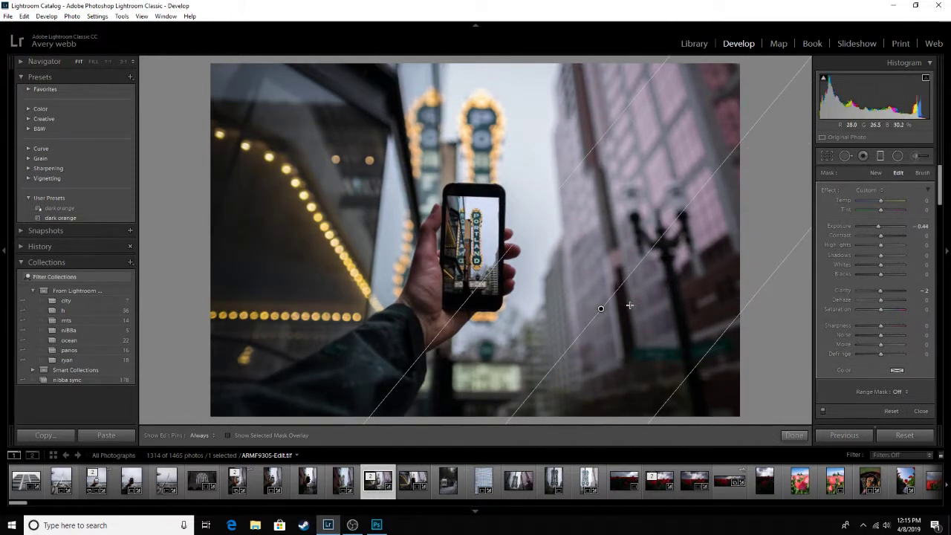
left_click_drag(600, 307, 623, 327)
left_click_drag(546, 277, 530, 250)
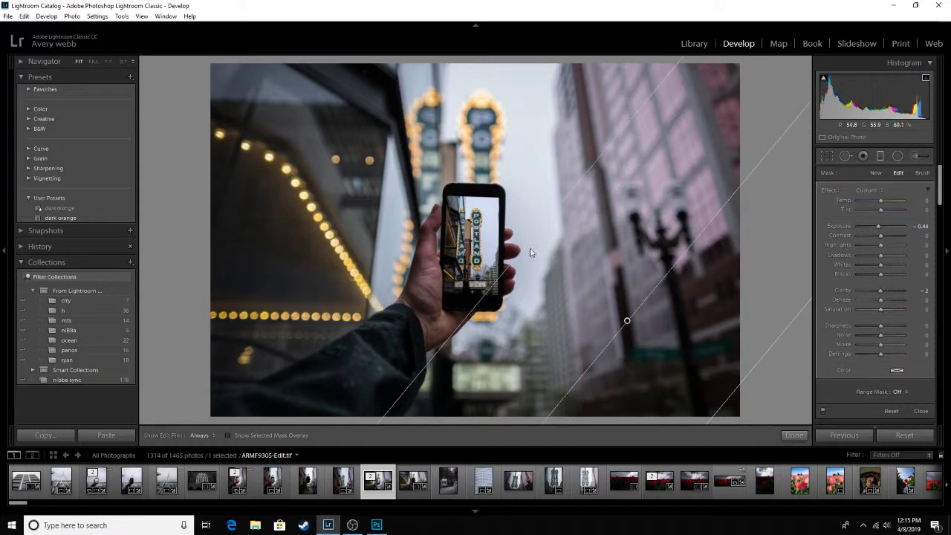
left_click_drag(655, 297, 520, 422)
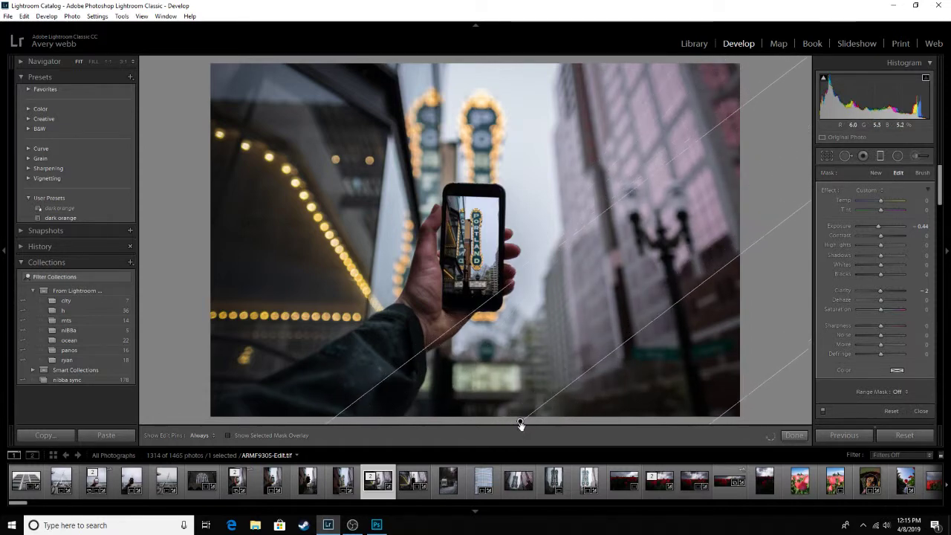
left_click(625, 357)
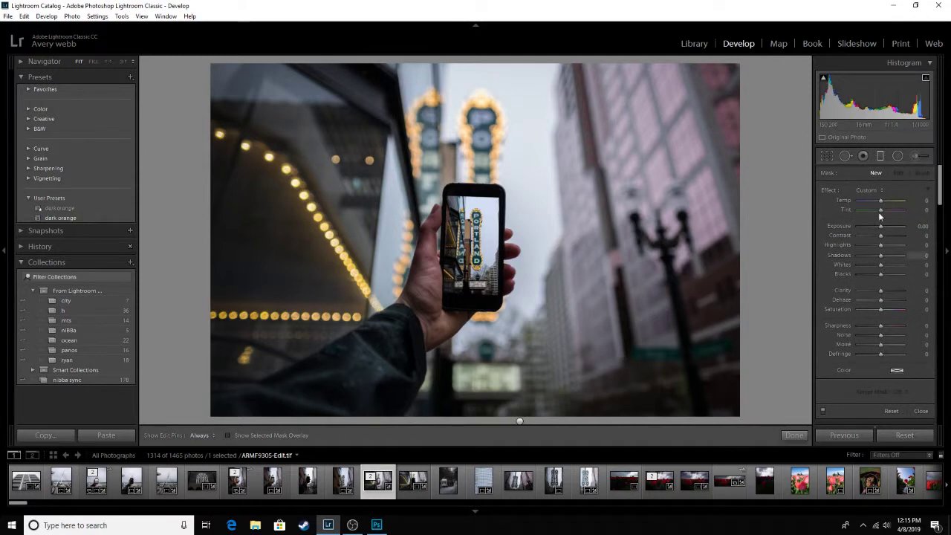
- Add a radial oval around the phone and hand with Feather 100 and Exposure +0.35
left_click(896, 156)
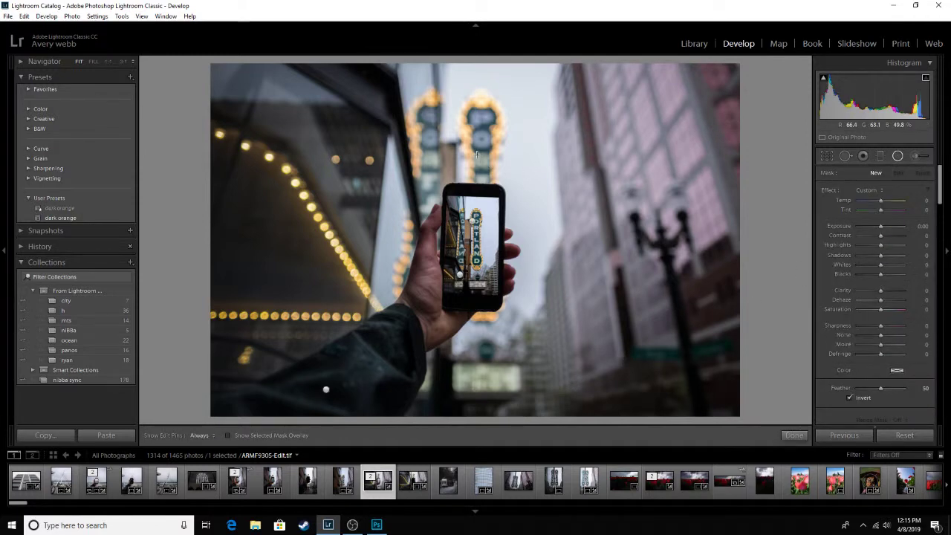
mouse_move(475, 157)
left_mouse_down()
mouse_move(683, 320)
mouse_move(481, 215)
left_mouse_up()
left_click_drag(881, 388, 903, 387)
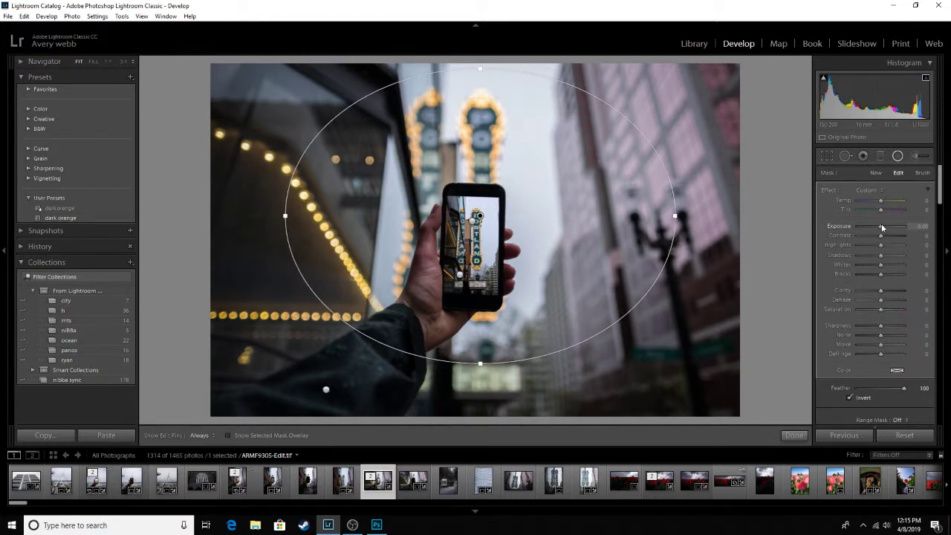
left_click_drag(880, 225, 882, 244)
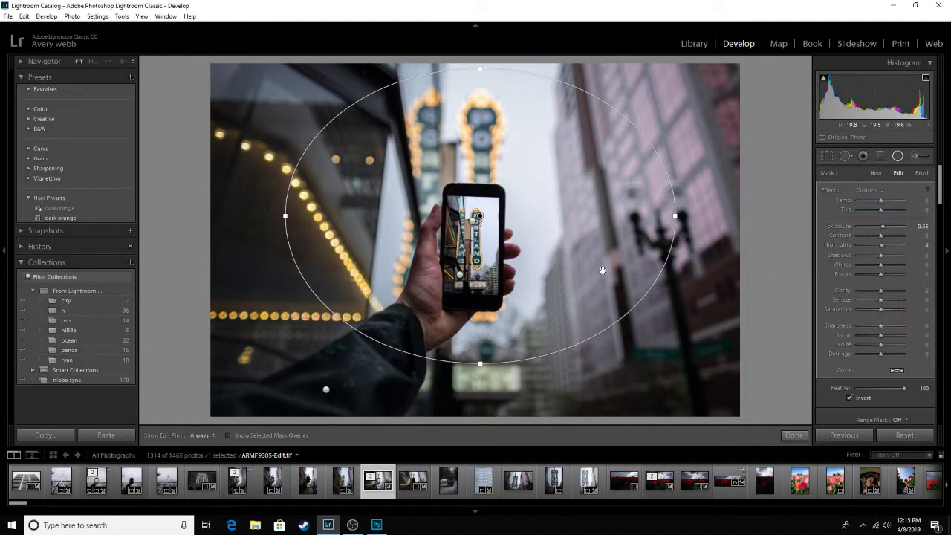
left_click_drag(483, 222, 473, 221)
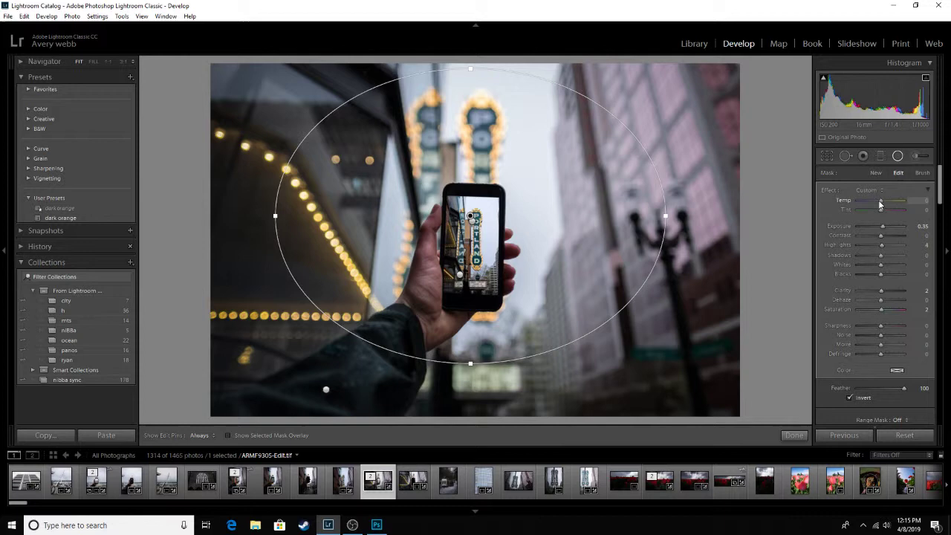
key("shift+m")
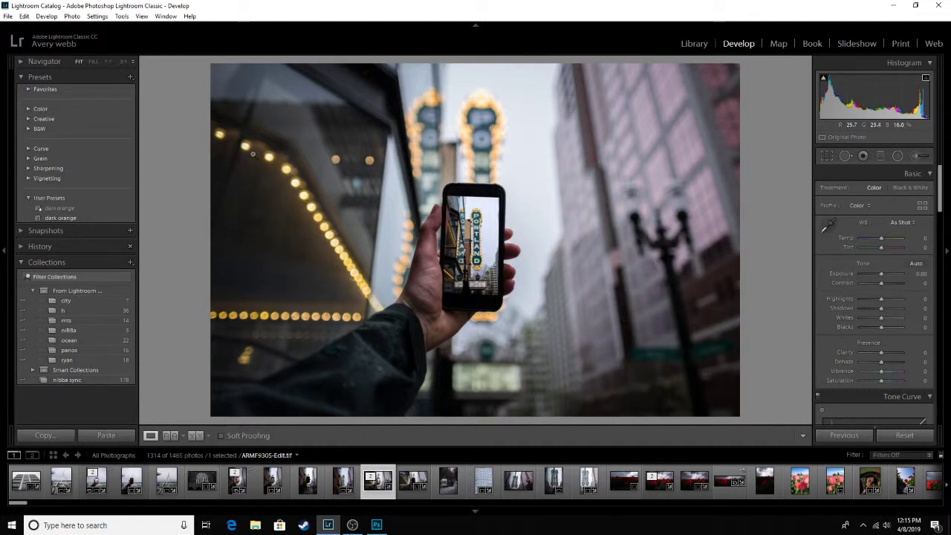
- Draw a diagonal graduated filter over the upper-left lights with Exposure -0.70
left_click(898, 157)
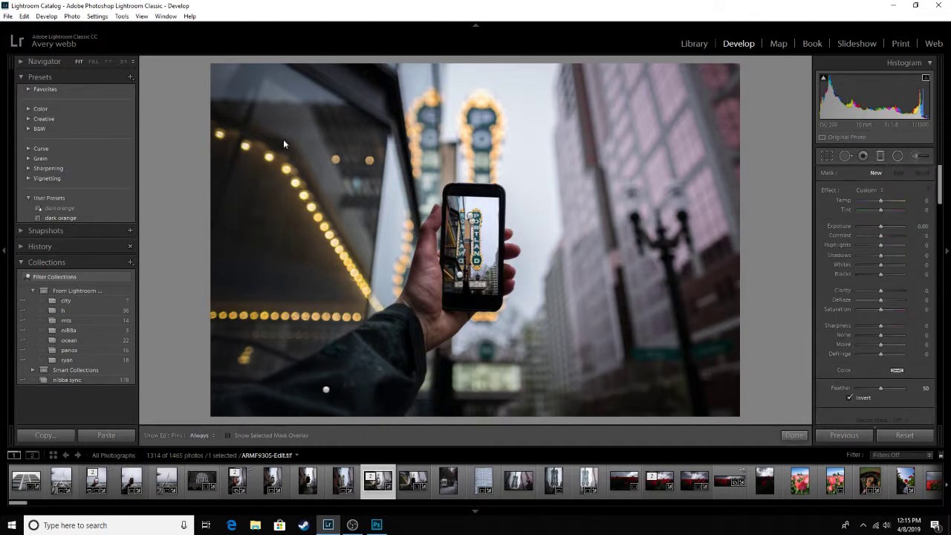
left_click_drag(283, 144, 358, 218)
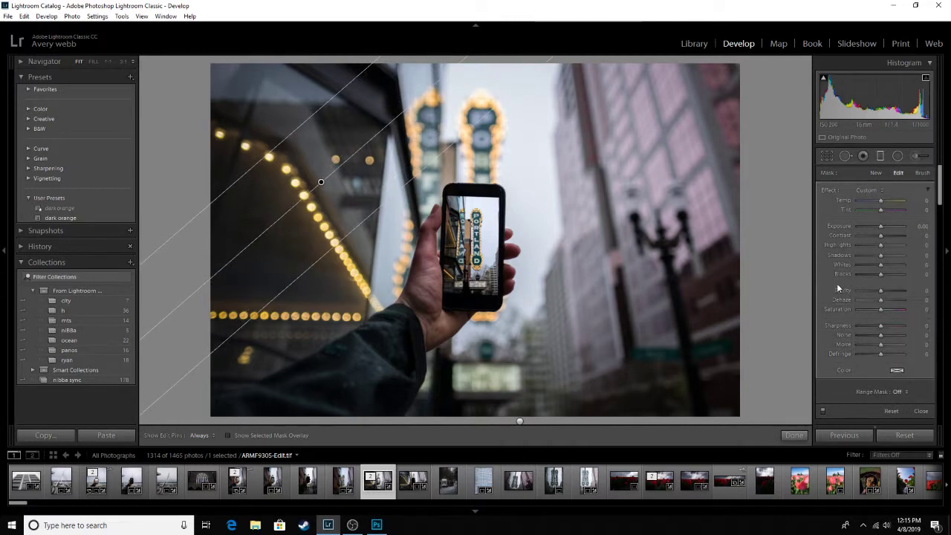
left_click_drag(874, 226, 879, 227)
left_click_drag(331, 227, 291, 170)
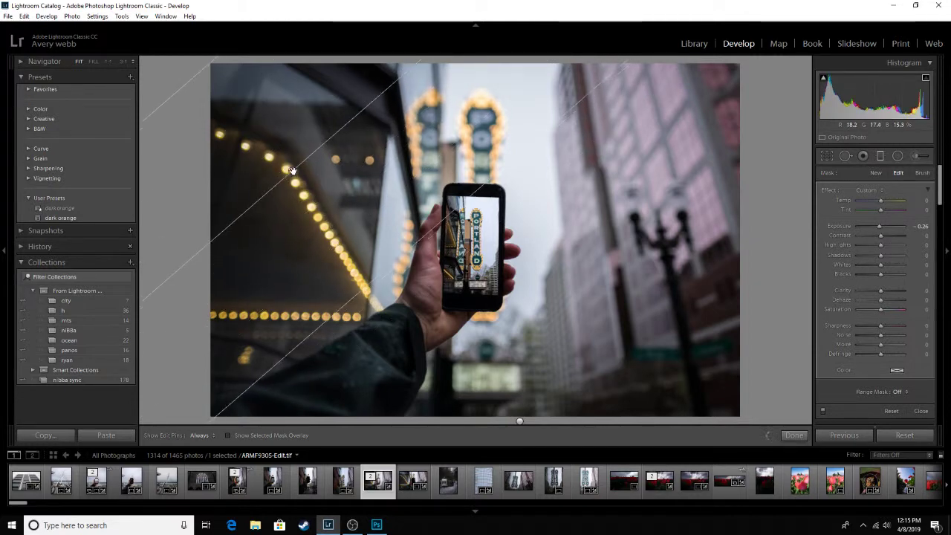
left_click_drag(879, 227, 876, 229)
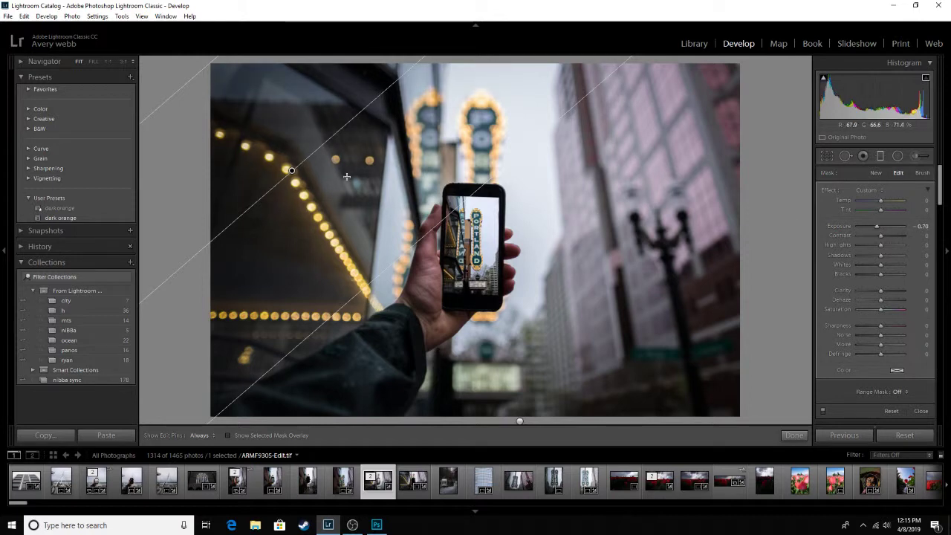
left_click_drag(253, 213, 325, 188)
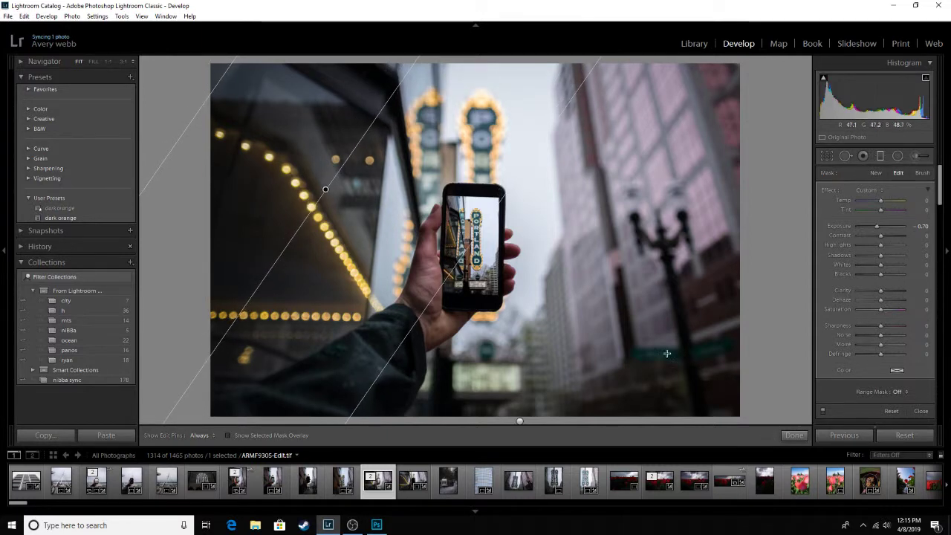
- Check the mask, refine the gradient's position, and set Clarity -4 and Blacks -7
left_click(227, 435)
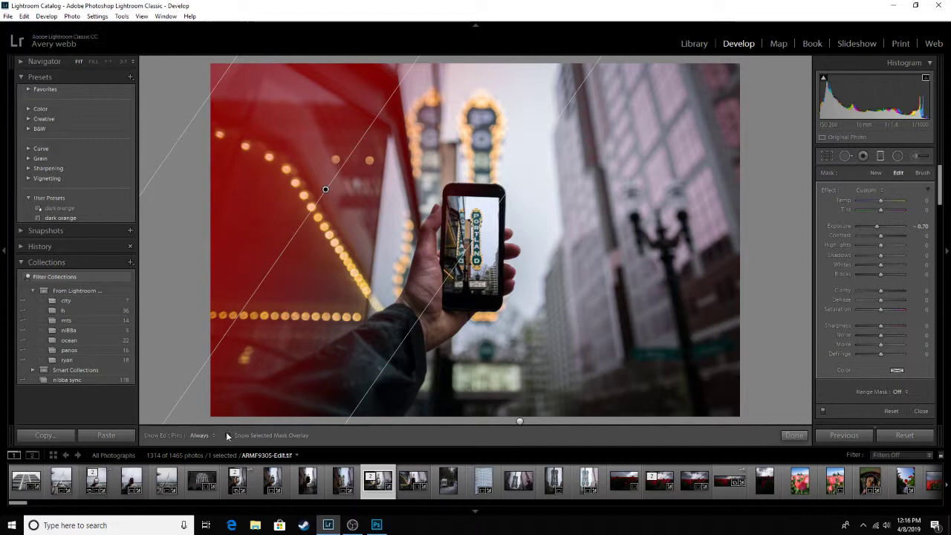
left_click(227, 435)
key("ctrl+z")
key("ctrl+z")
key("ctrl+z")
key("ctrl+z")
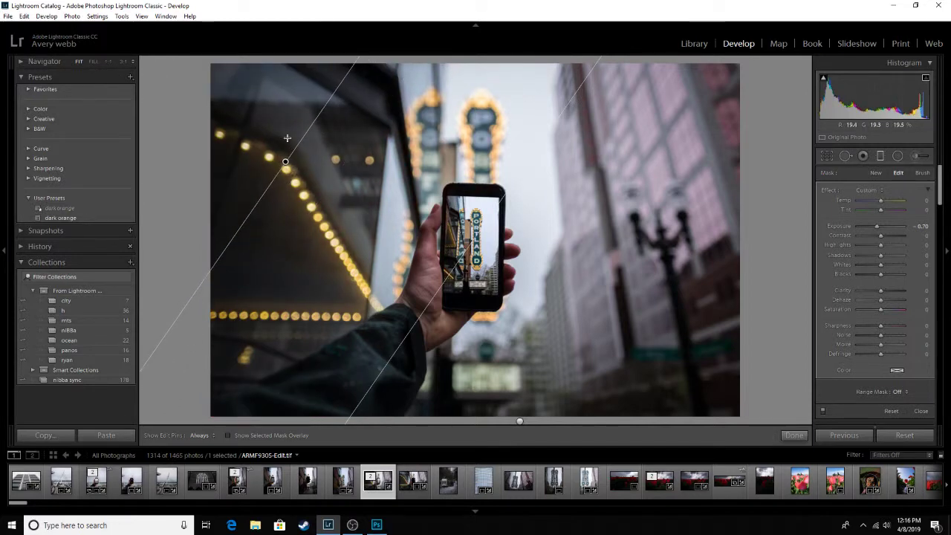
left_click_drag(286, 161, 309, 185)
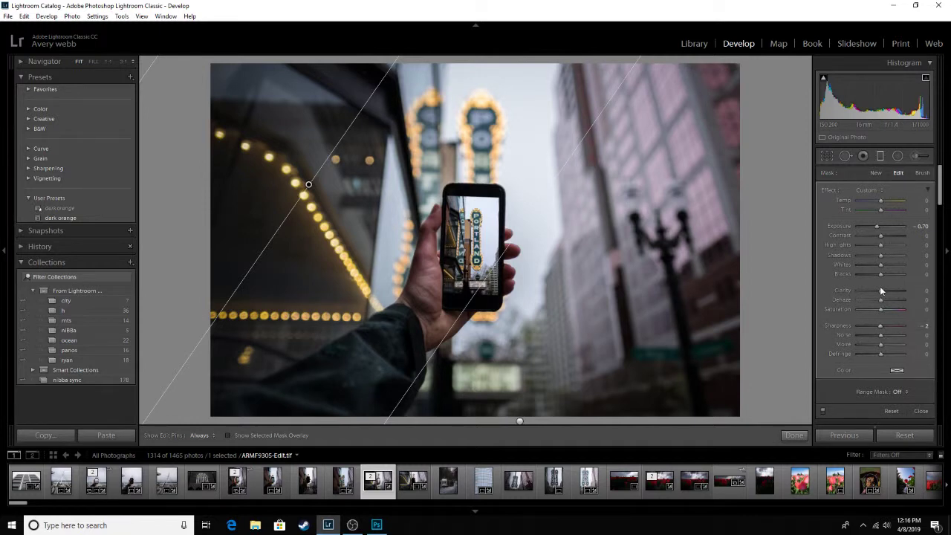
left_click_drag(882, 290, 879, 255)
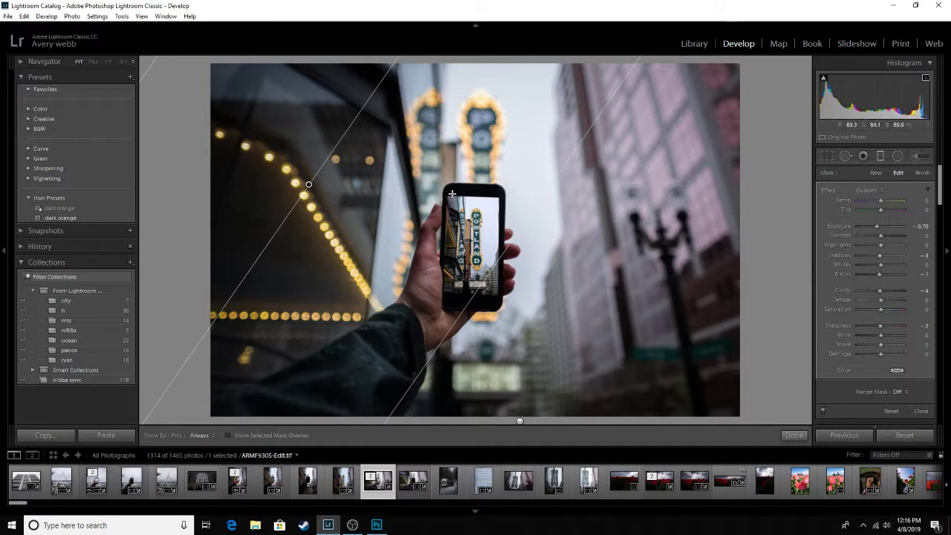
key("m")
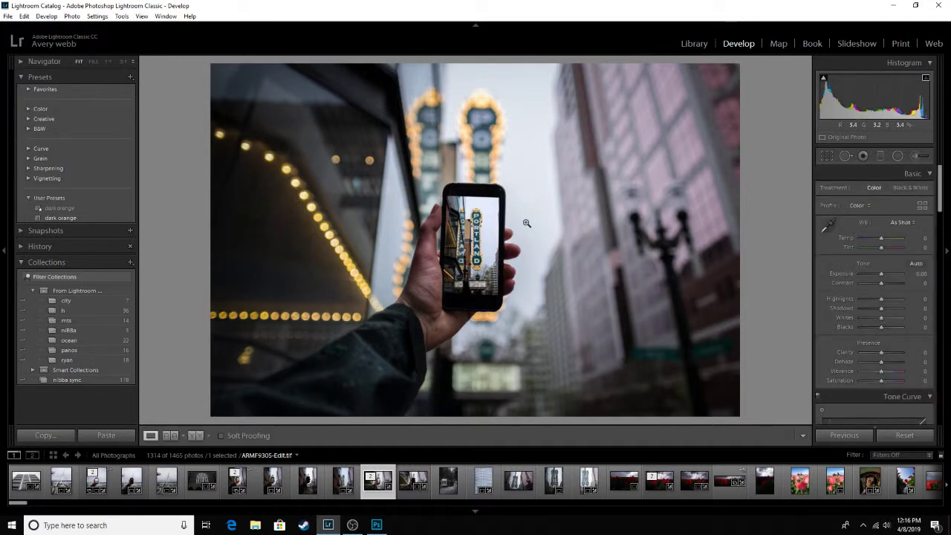
- Draw a tall radial ellipse over the right-hand building and street lamp with Clarity about 20
left_click(897, 156)
left_click_drag(625, 122, 745, 178)
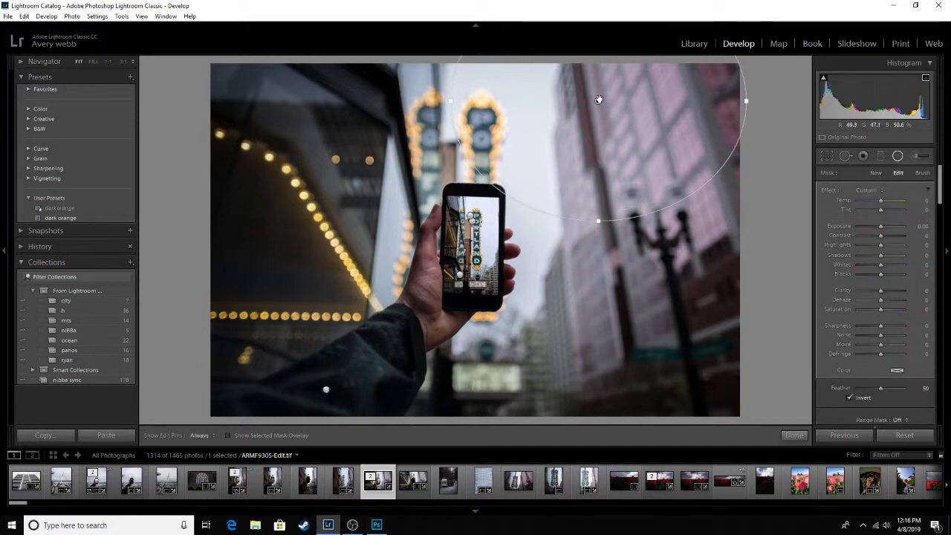
left_click_drag(744, 97, 755, 134)
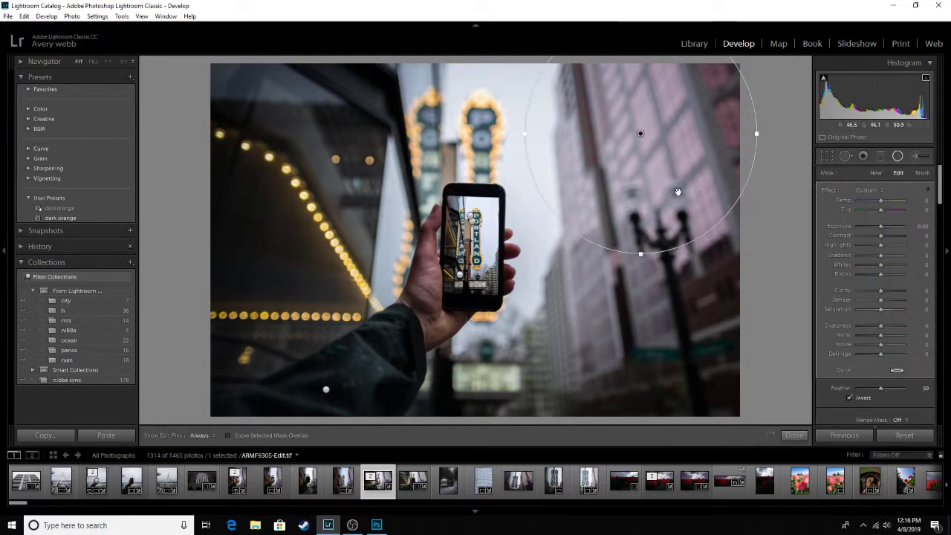
left_click_drag(639, 133, 629, 173)
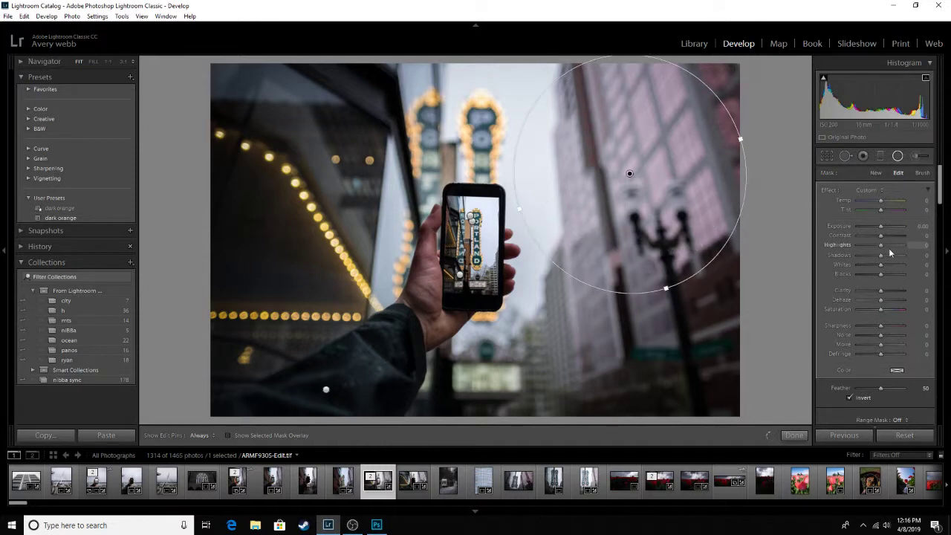
left_click(891, 291)
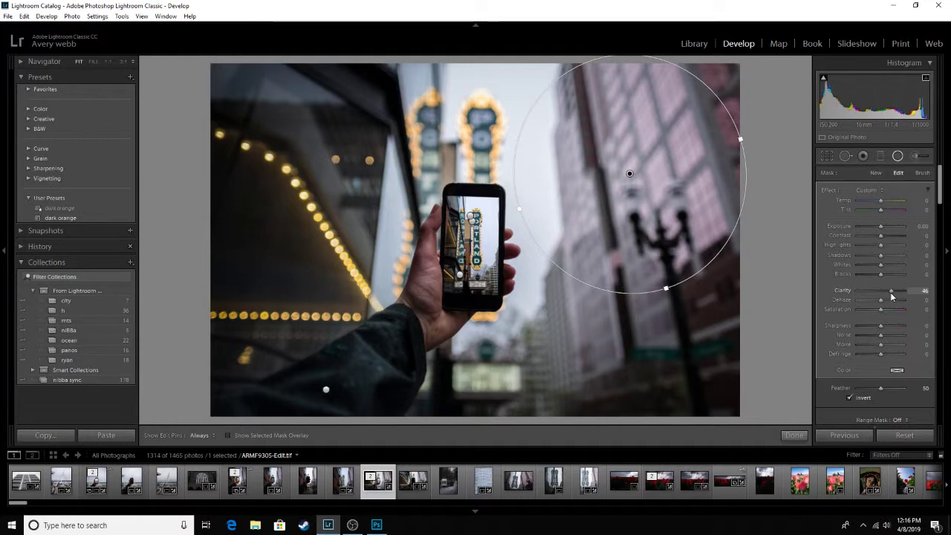
left_click_drag(892, 294, 887, 295)
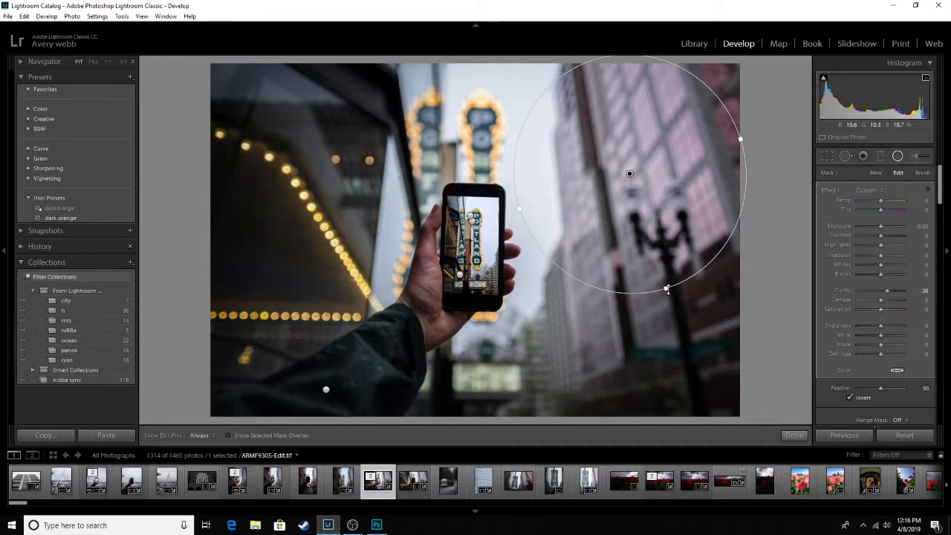
left_click_drag(666, 289, 680, 332)
left_click_drag(628, 175, 631, 215)
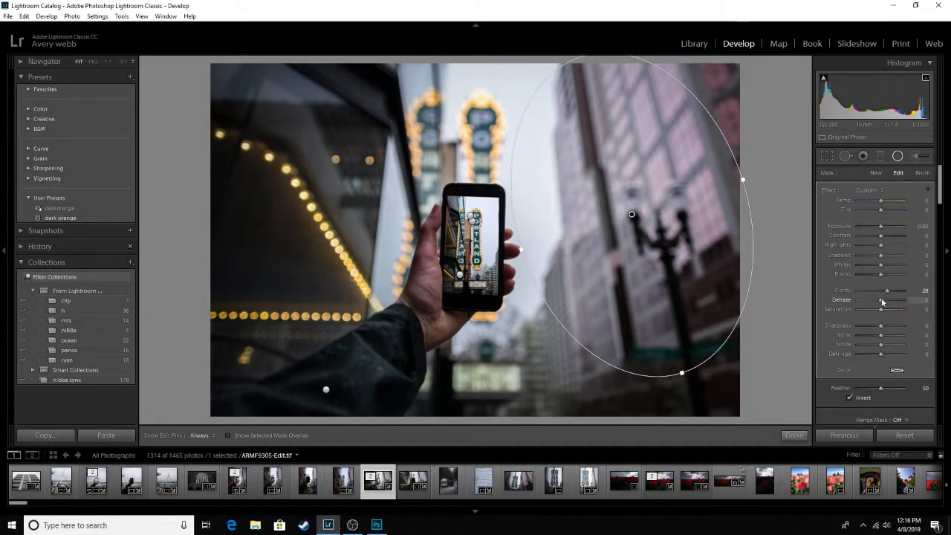
key("shift+m")
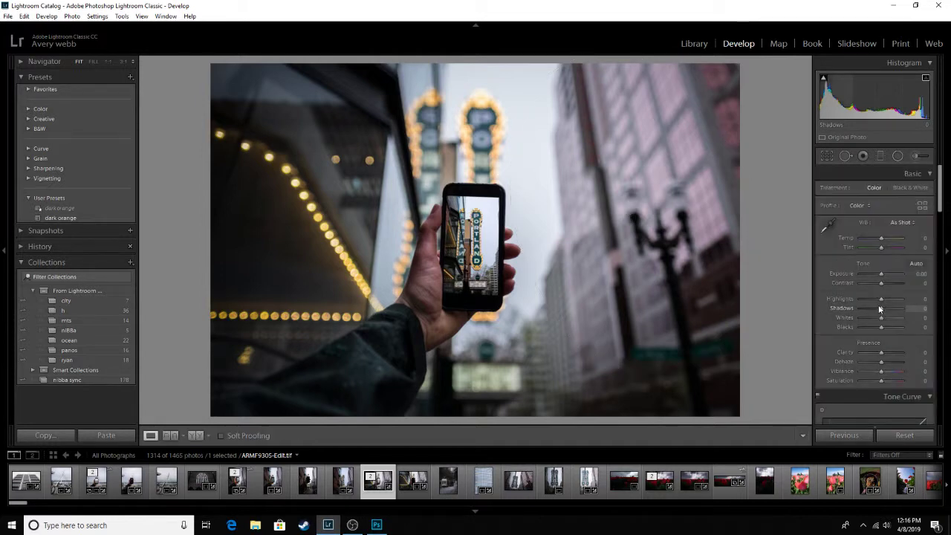